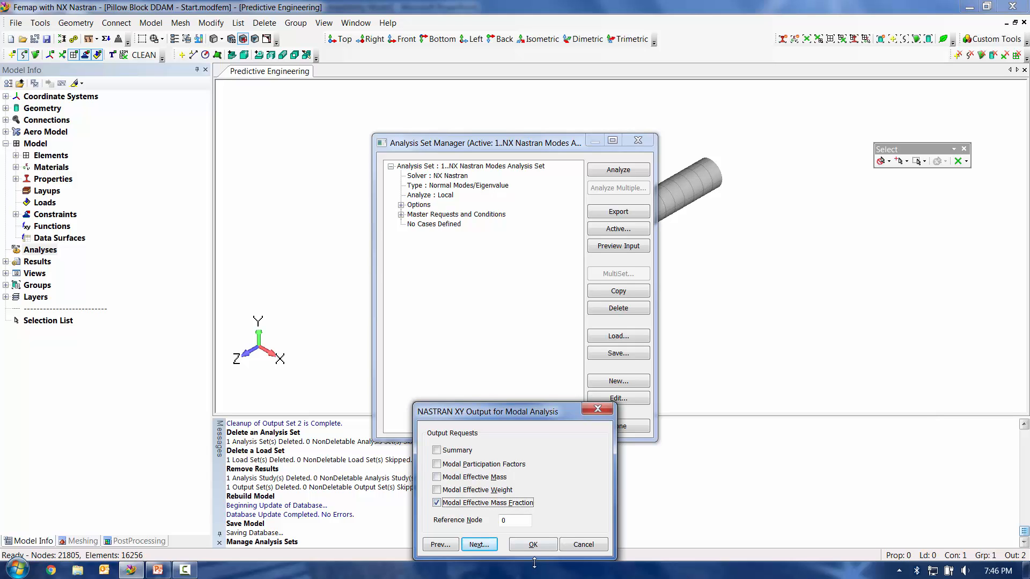
Step: Run the normal modes analysis with the Modal Effective Mass Fraction output request and expand the list of all results
click(533, 545)
click(615, 169)
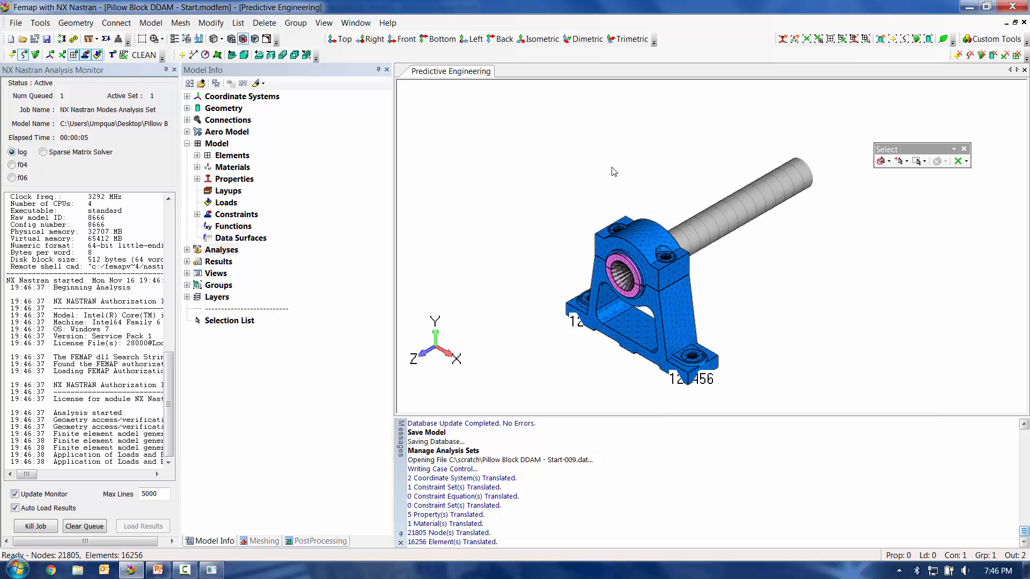
click(188, 262)
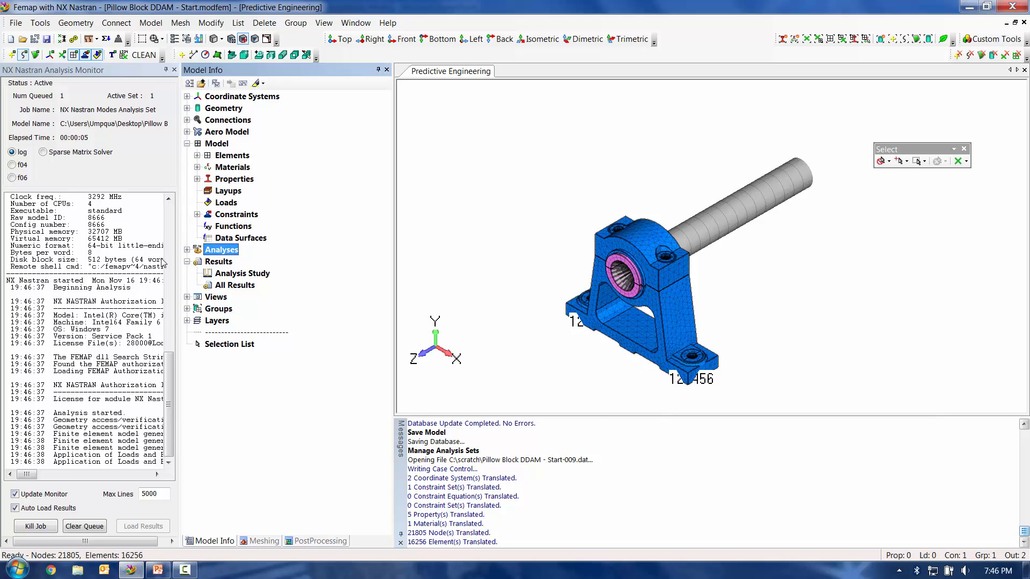
click(197, 286)
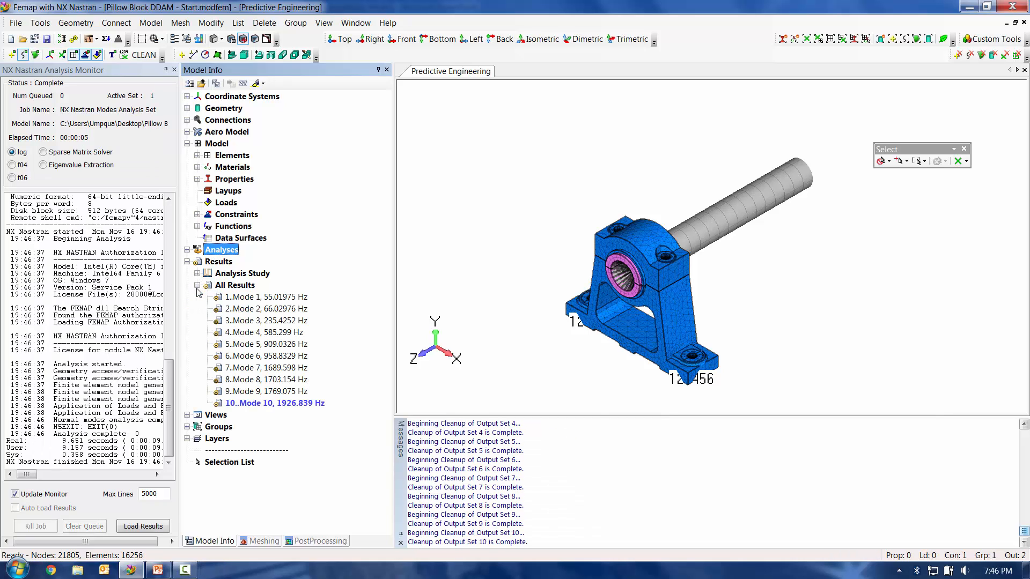
Step: Display the deformed shape of Mode 1, followed by that of Mode 2
double_click(236, 297)
right_click(236, 296)
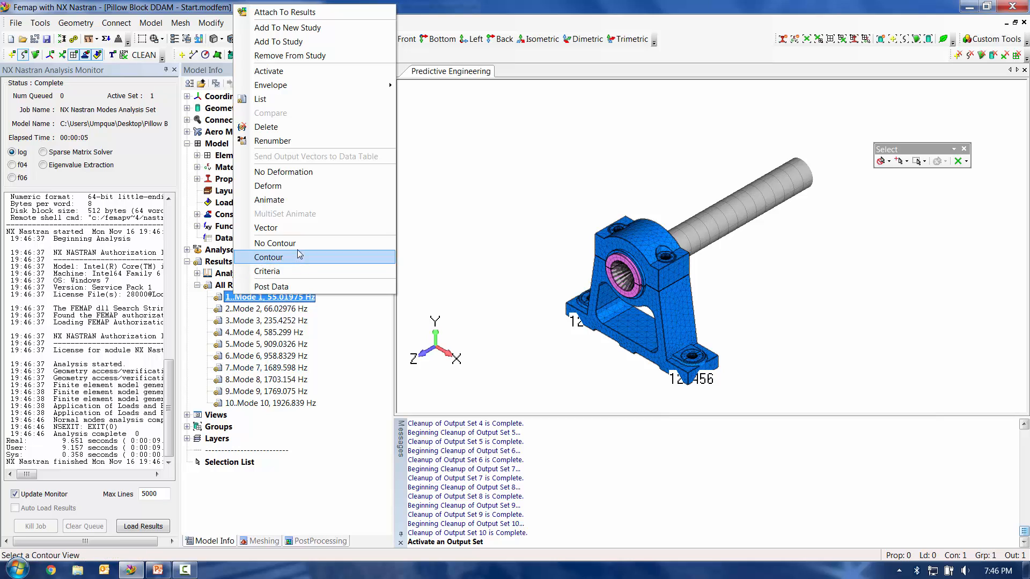
click(279, 185)
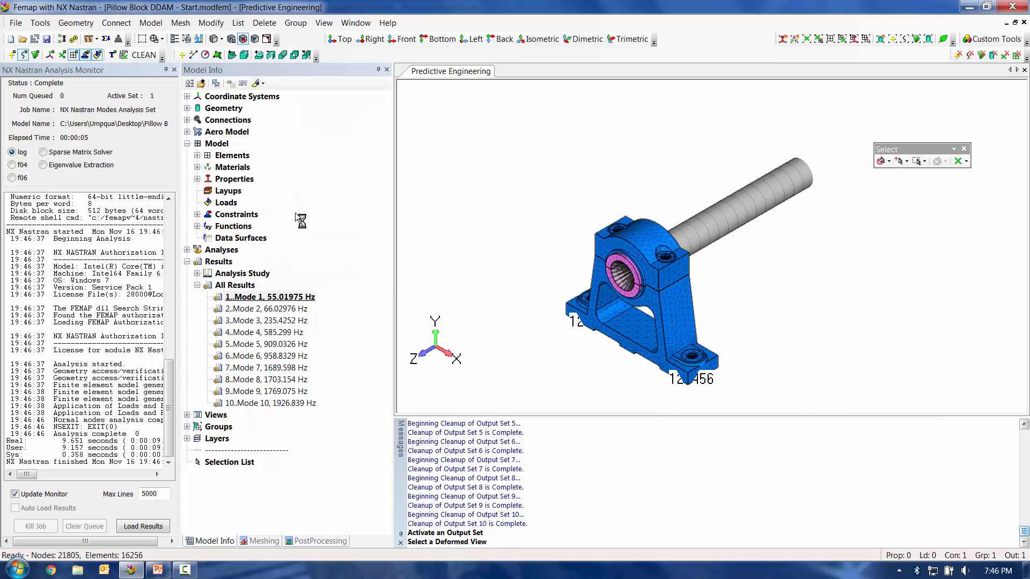
double_click(271, 309)
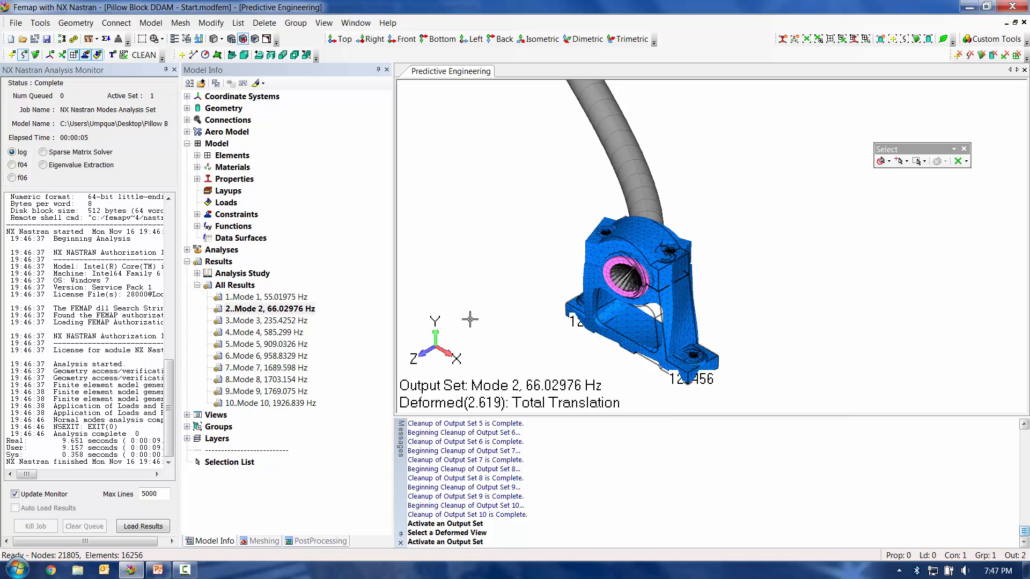
Step: Chart the Mass SUM T1, T2 and T3 functions together to examine them, and close the analysis monitor and the chart
click(197, 226)
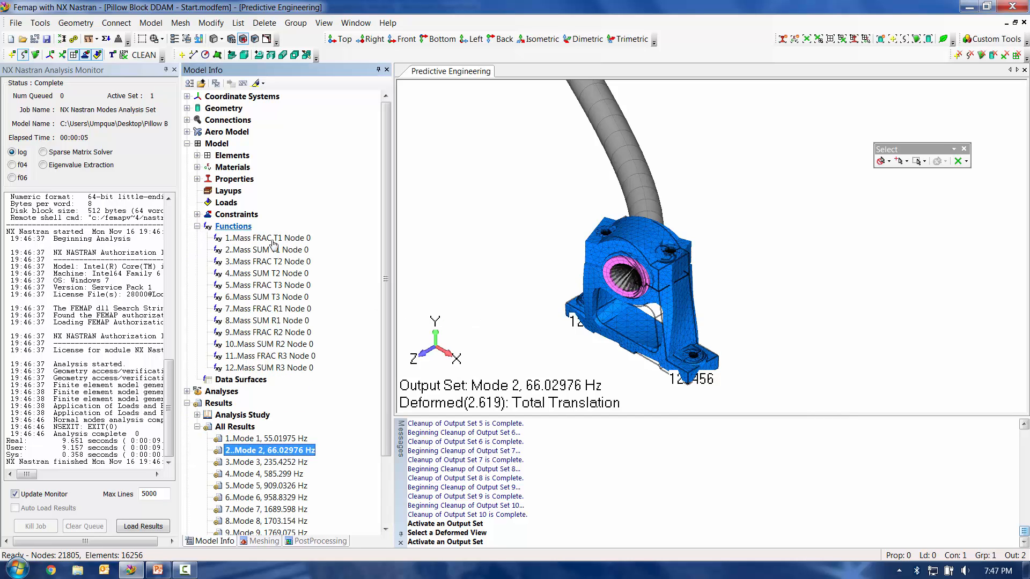
click(273, 251)
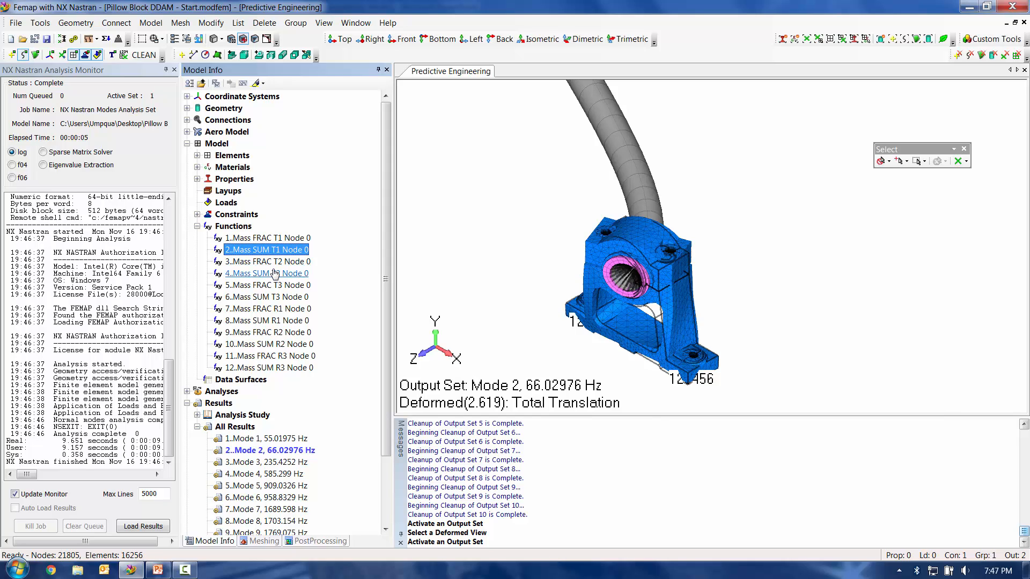
ctrl+click(275, 274)
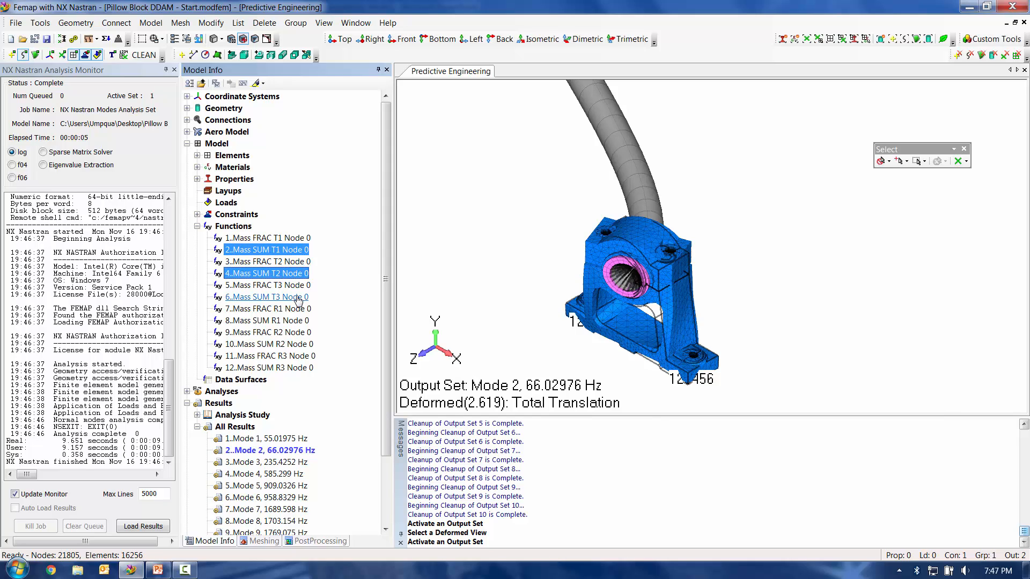
ctrl+click(295, 301)
right_click(296, 301)
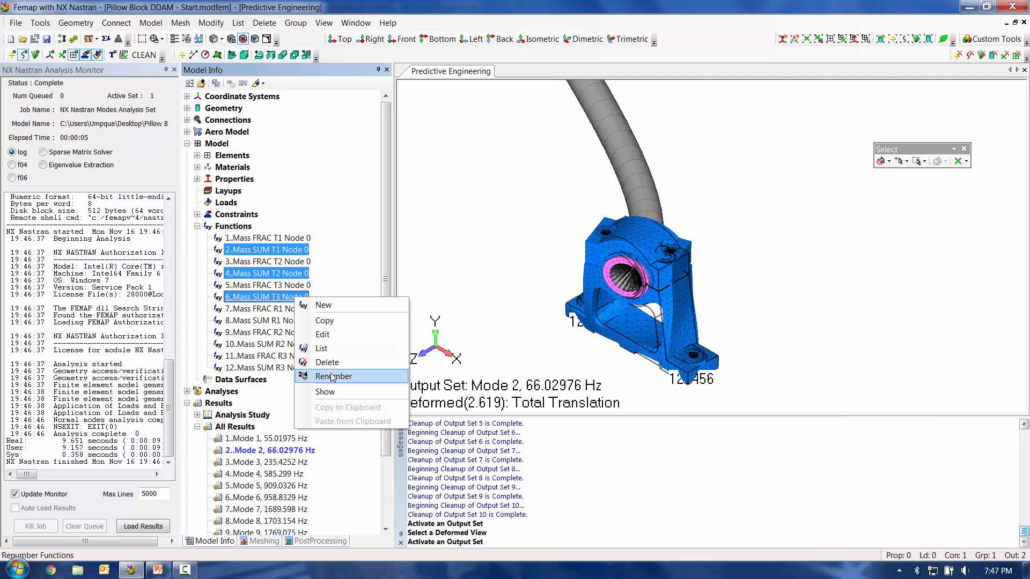
click(325, 391)
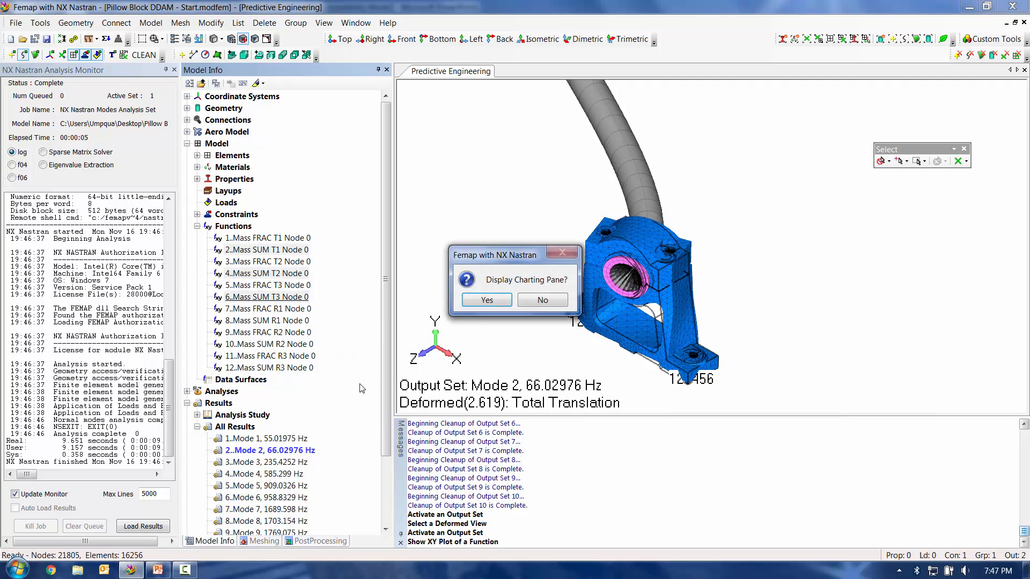
click(487, 301)
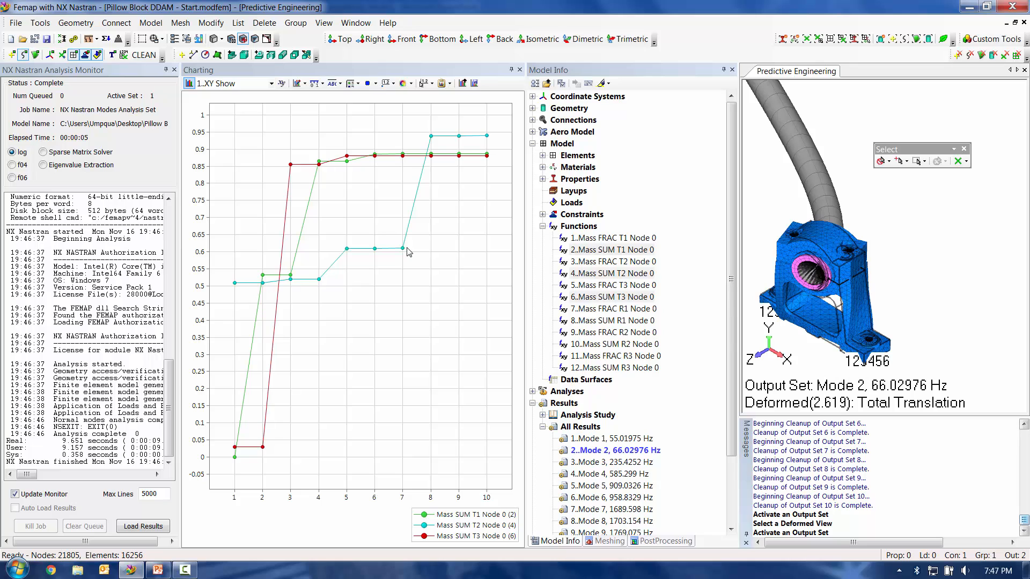
click(174, 69)
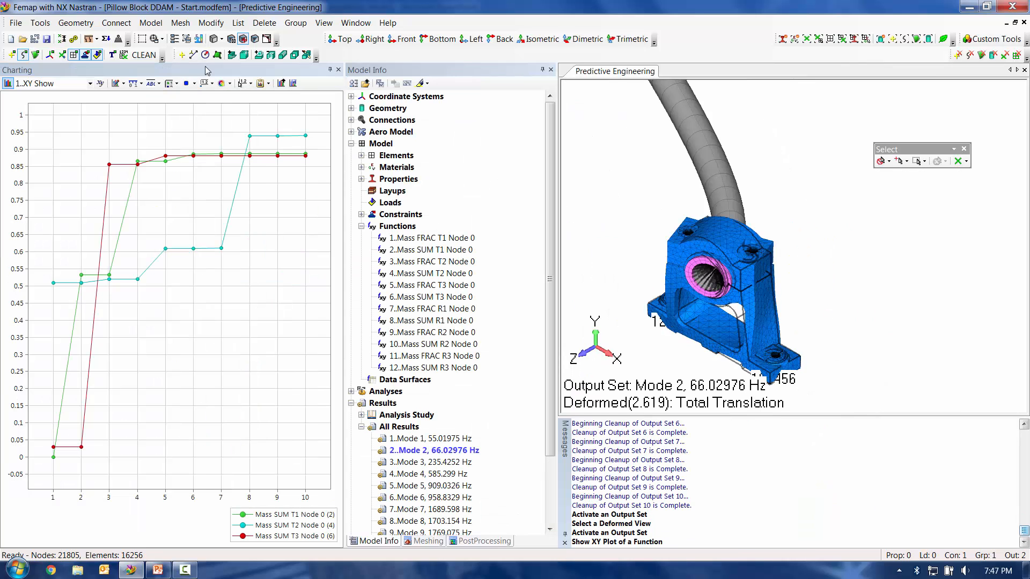
click(338, 70)
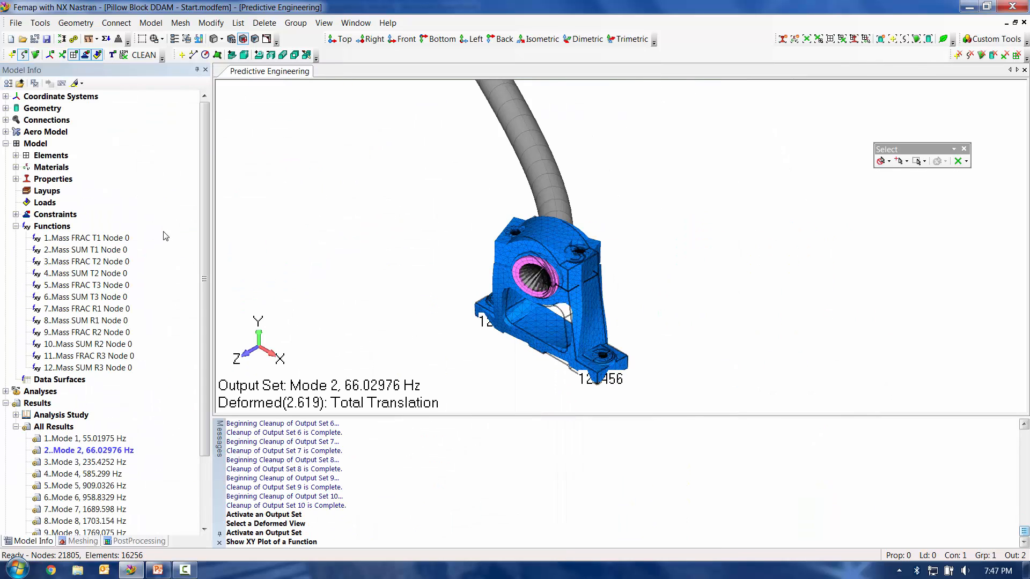
Step: Create a new standard constraint set titled Kinematic
double_click(67, 215)
right_click(67, 216)
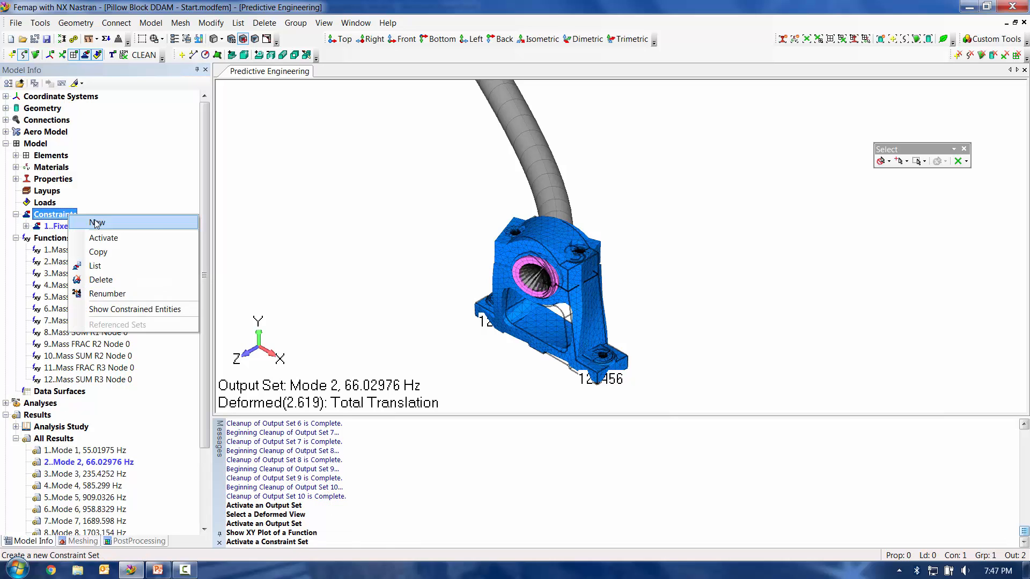
click(96, 220)
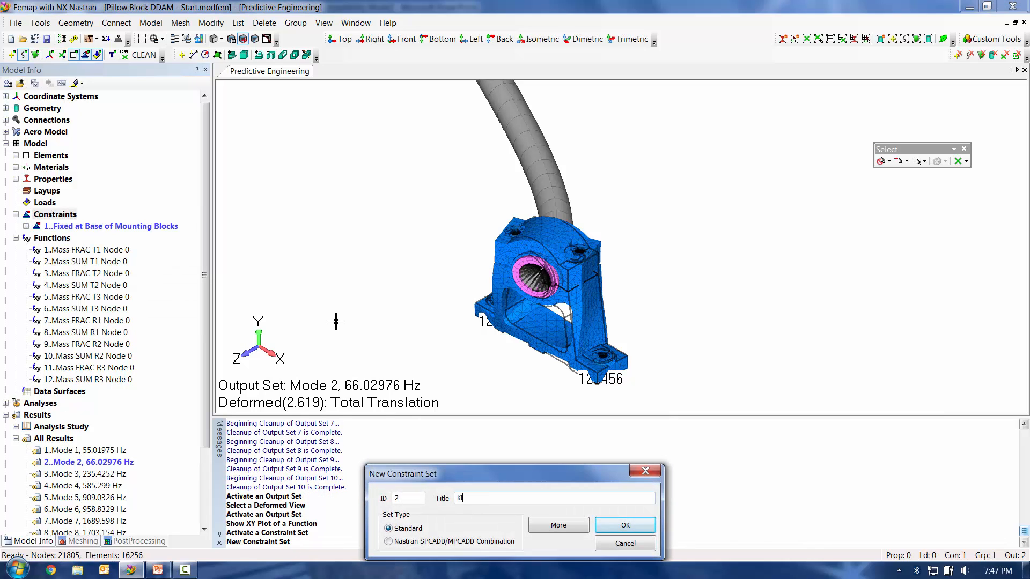
text(Kinematic)
click(607, 526)
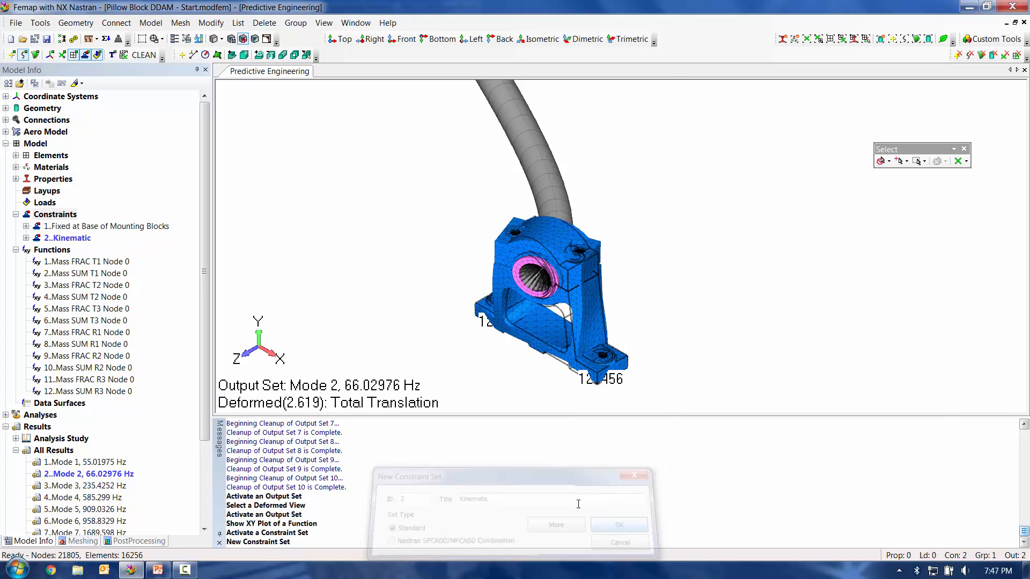
Step: Add a pinned nodal constraint (TX, TY, TZ) to the Kinematic set at the center nodes of the two mounting holes in the base
double_click(69, 237)
right_click(134, 249)
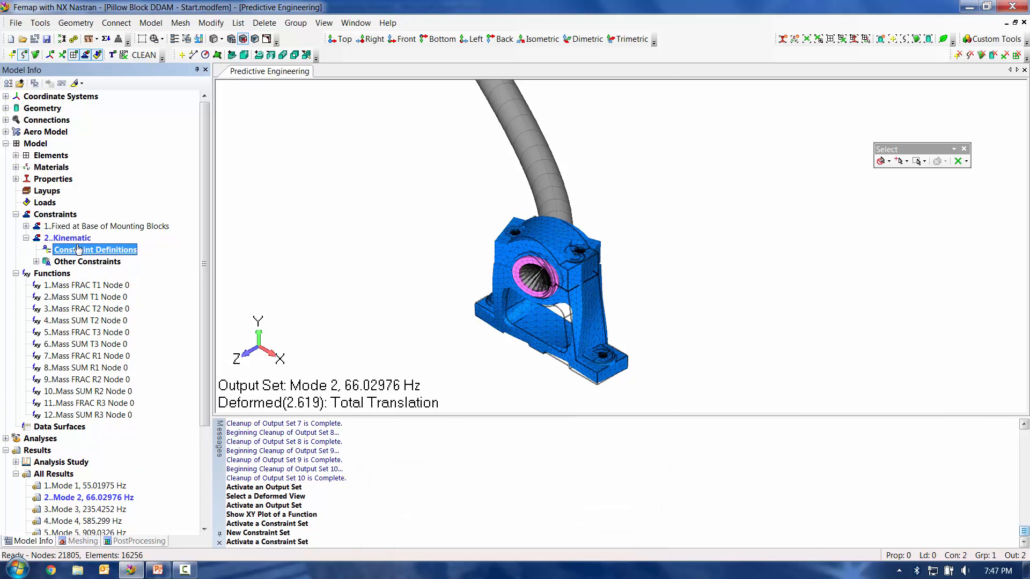
click(156, 253)
middle_drag(559, 296, 779, 477)
scroll(552, 234, up, 8)
scroll(878, 331, up, 5)
ctrl+middle_drag(878, 330, 430, 342)
click(544, 243)
ctrl+middle_drag(776, 242, 138, 396)
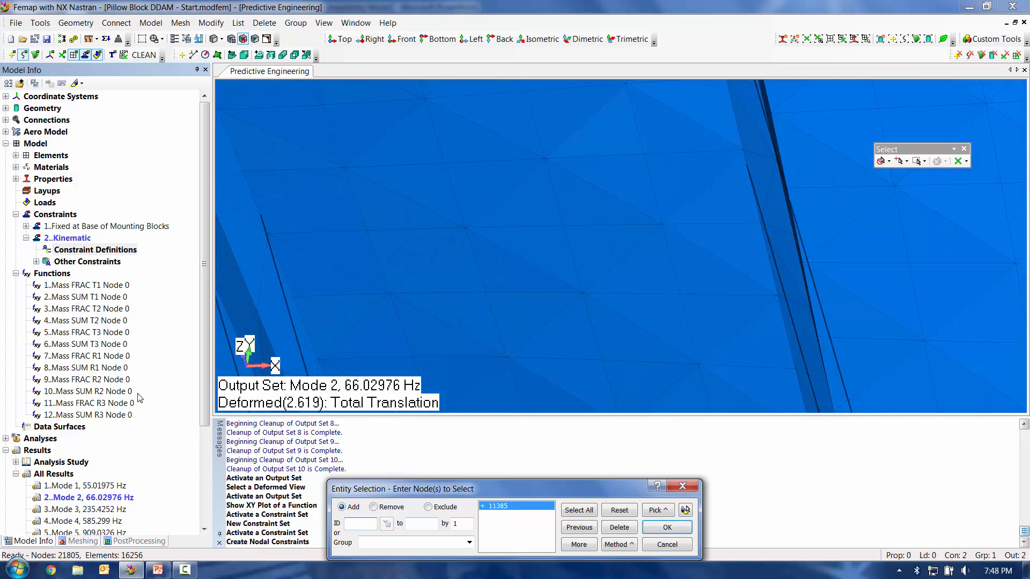
scroll(690, 283, down, 7)
ctrl+middle_drag(690, 283, 245, 282)
scroll(415, 439, up, 5)
scroll(622, 242, up, 3)
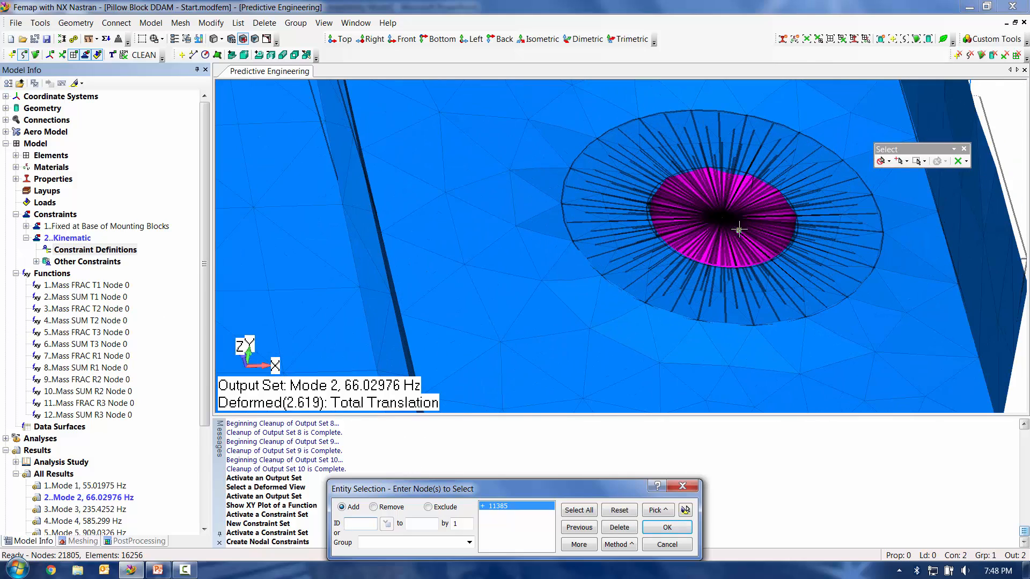
click(720, 219)
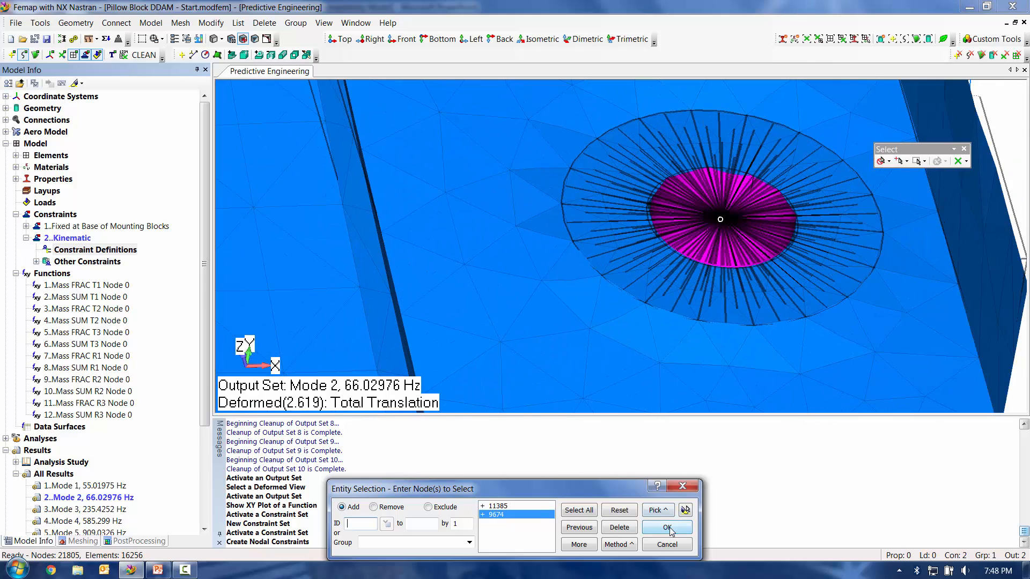
click(685, 509)
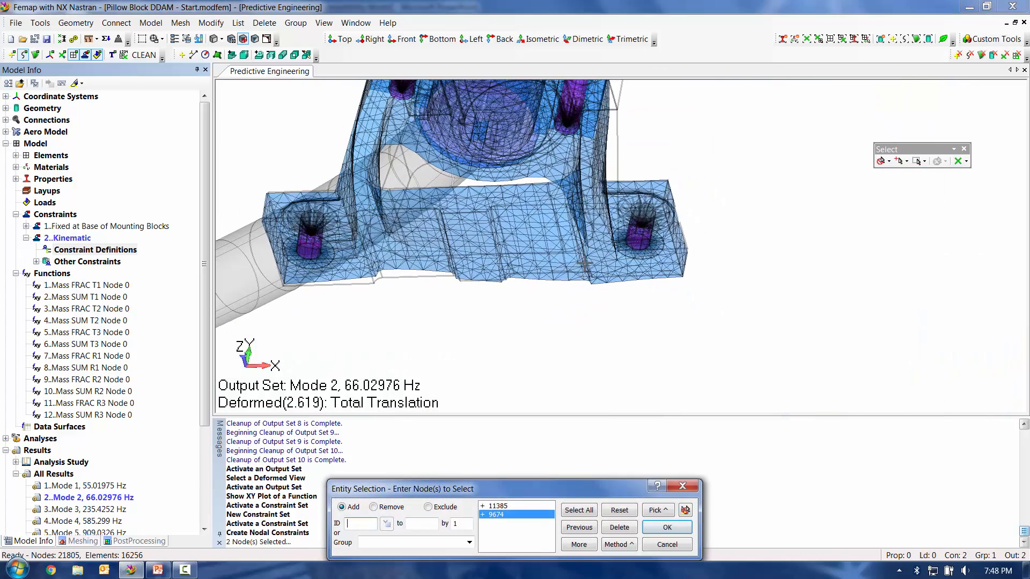
click(667, 527)
click(502, 521)
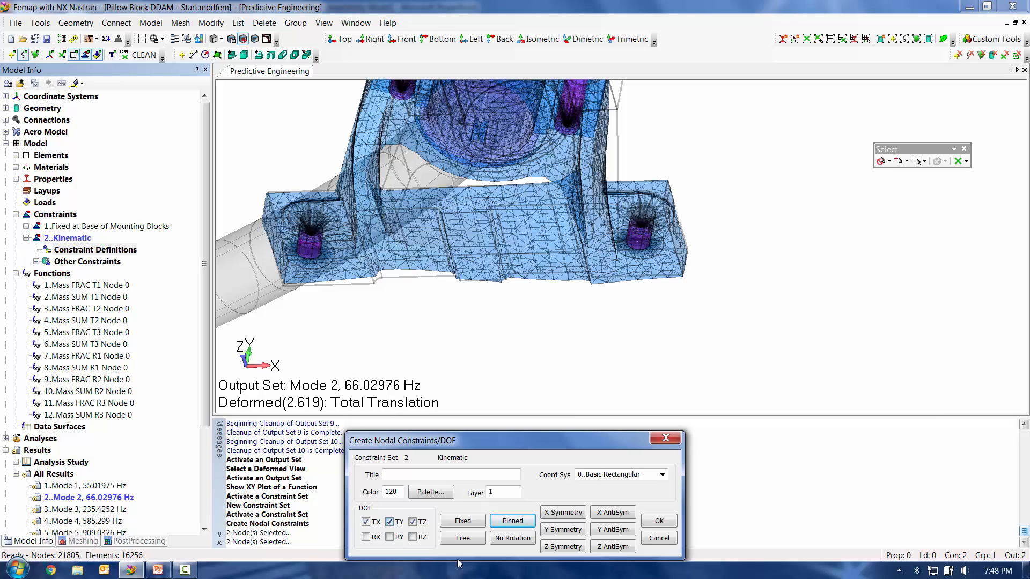
click(654, 523)
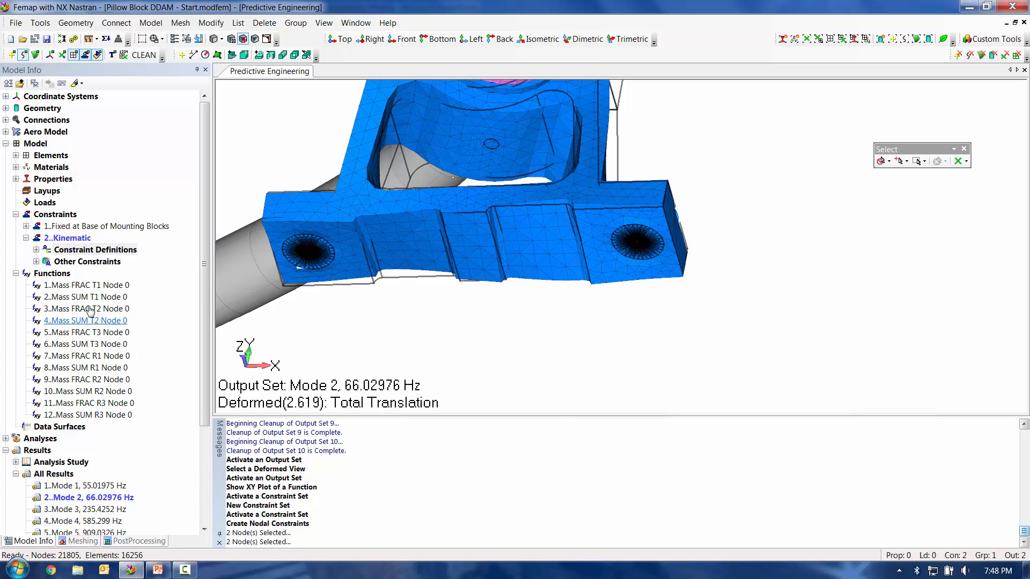
Step: Create another standard constraint set titled Primary
right_click(71, 239)
click(99, 246)
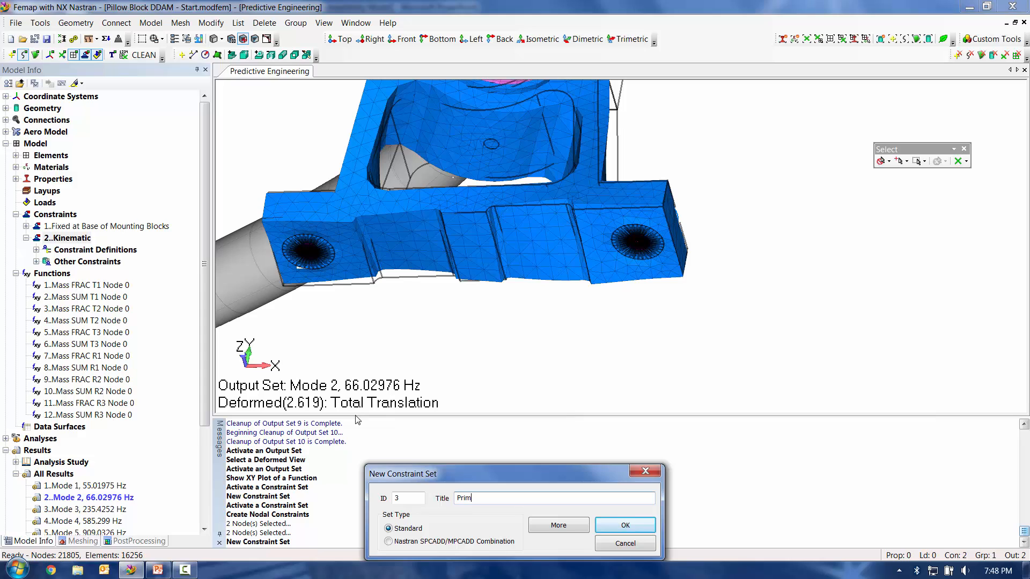
key(Return)
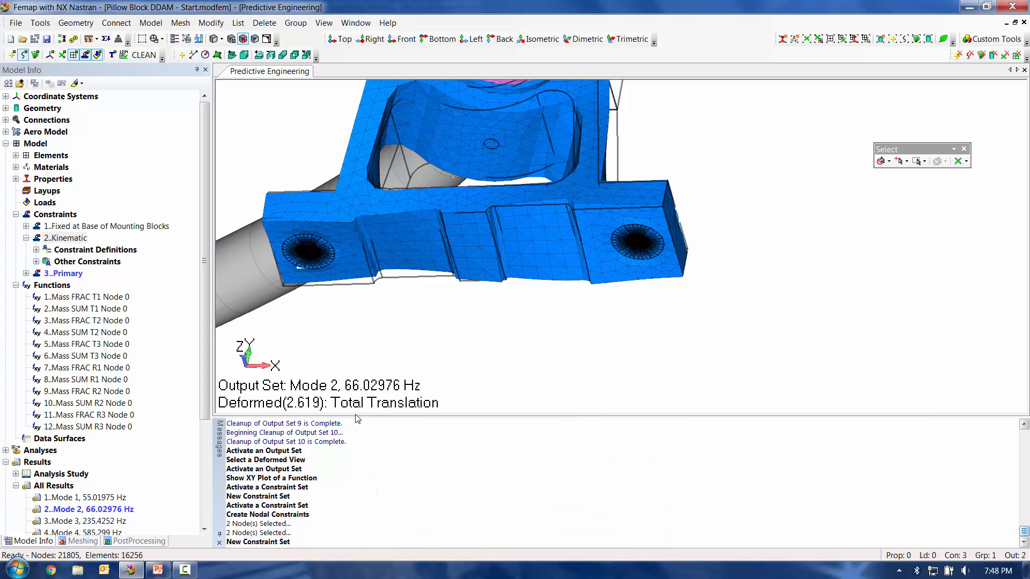
Step: Add a No Rotation nodal constraint to the Primary set at the same two mounting-hole center nodes, 11385 and 9674
double_click(65, 274)
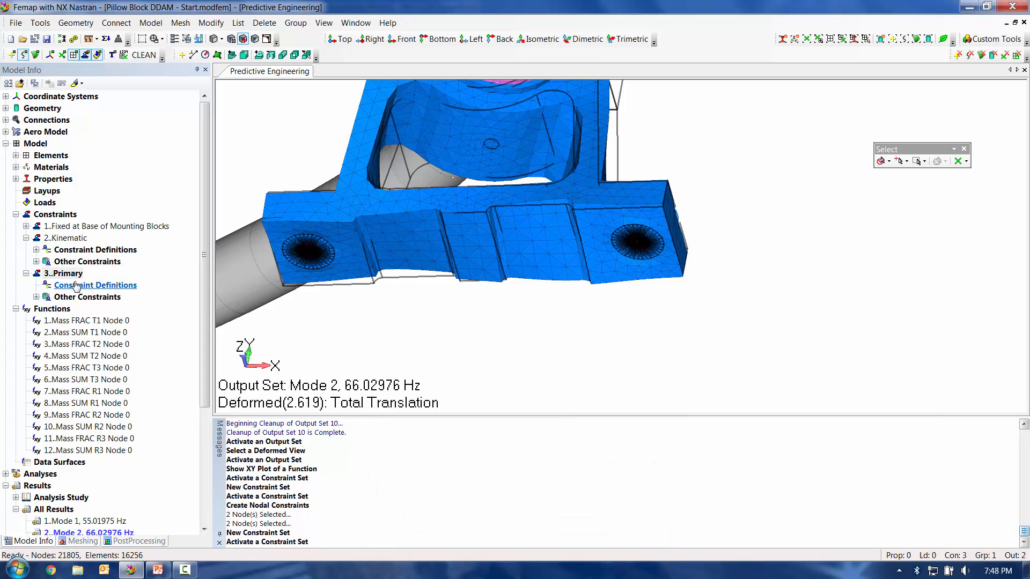
right_click(76, 286)
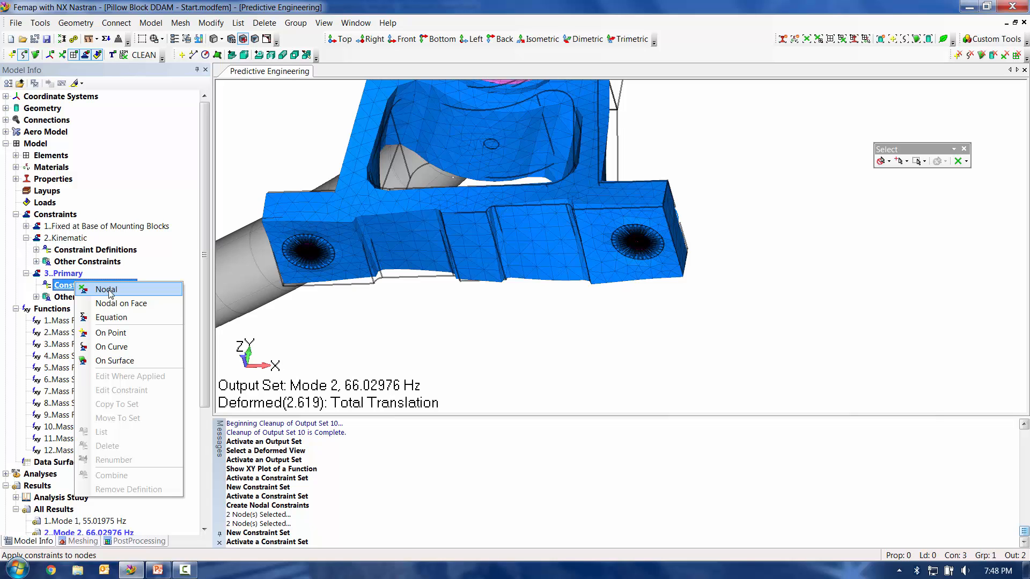
click(109, 291)
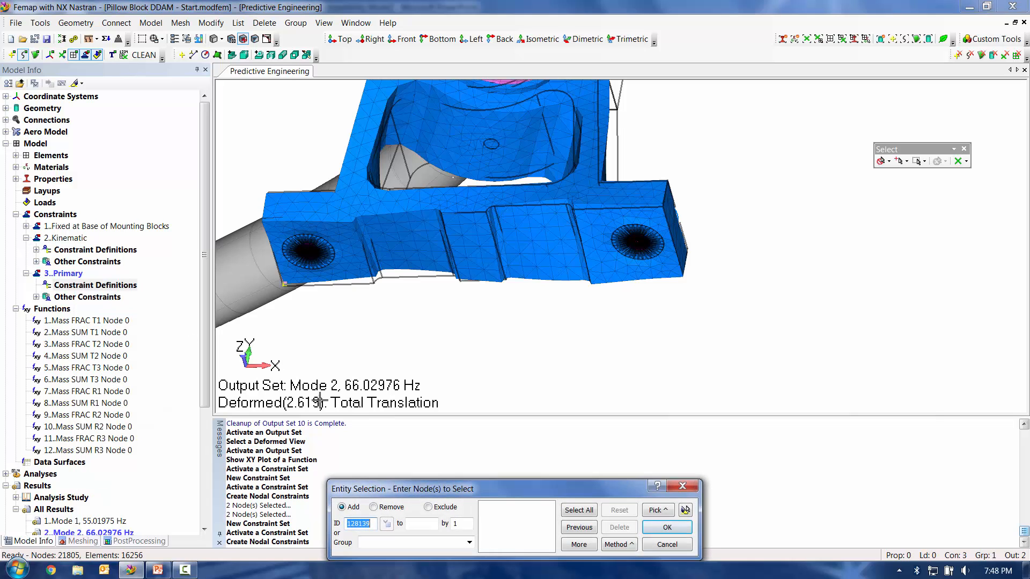
click(567, 528)
click(686, 510)
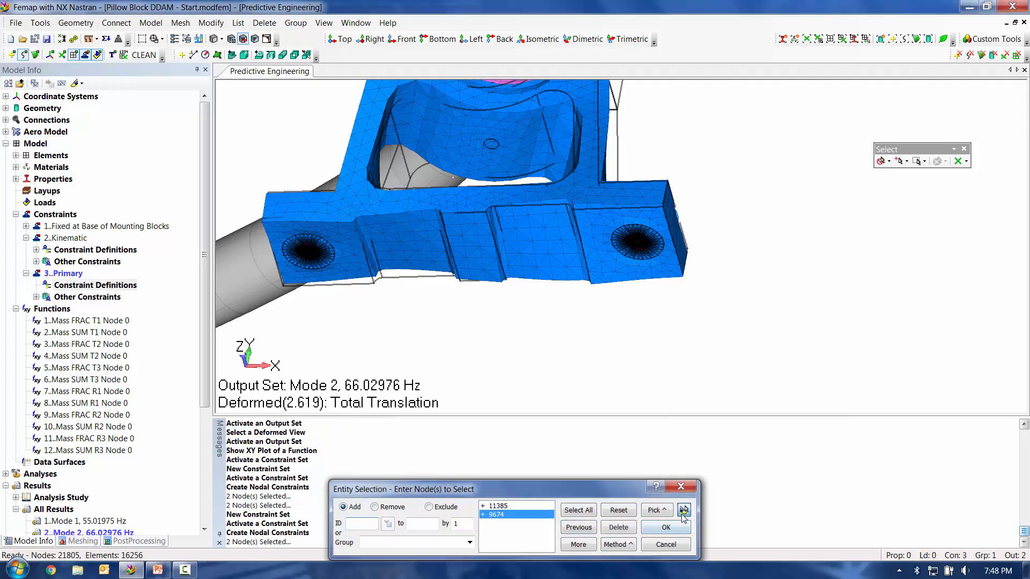
middle_drag(679, 332, 719, 340)
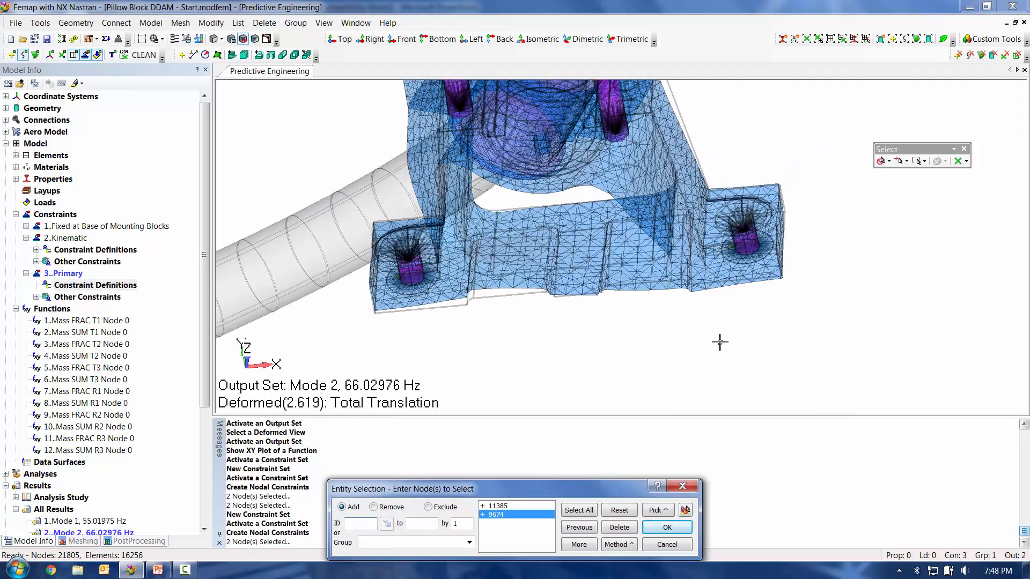
click(679, 528)
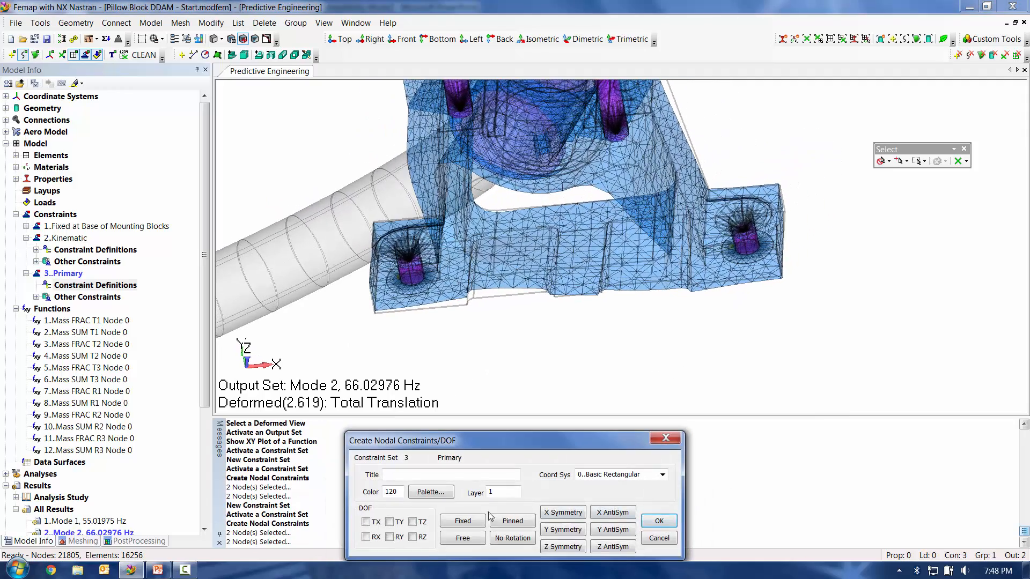
click(505, 538)
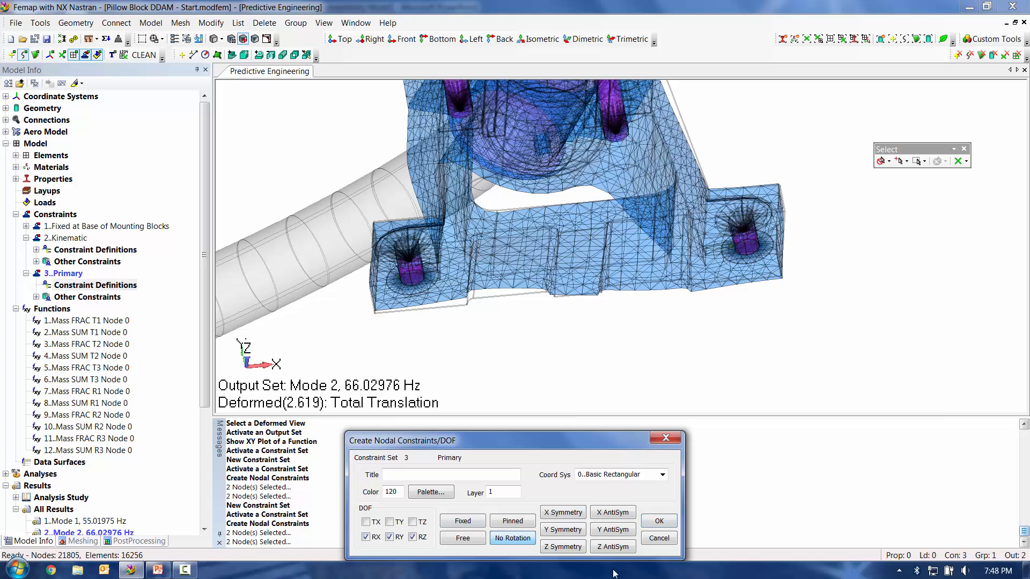
click(658, 520)
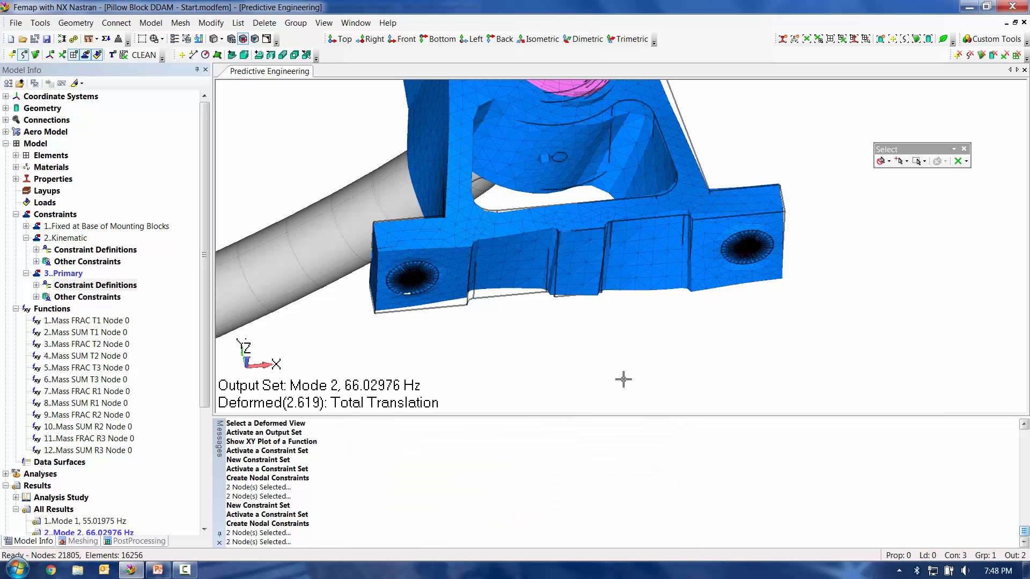
scroll(705, 153, down, 10)
scroll(681, 340, up, 10)
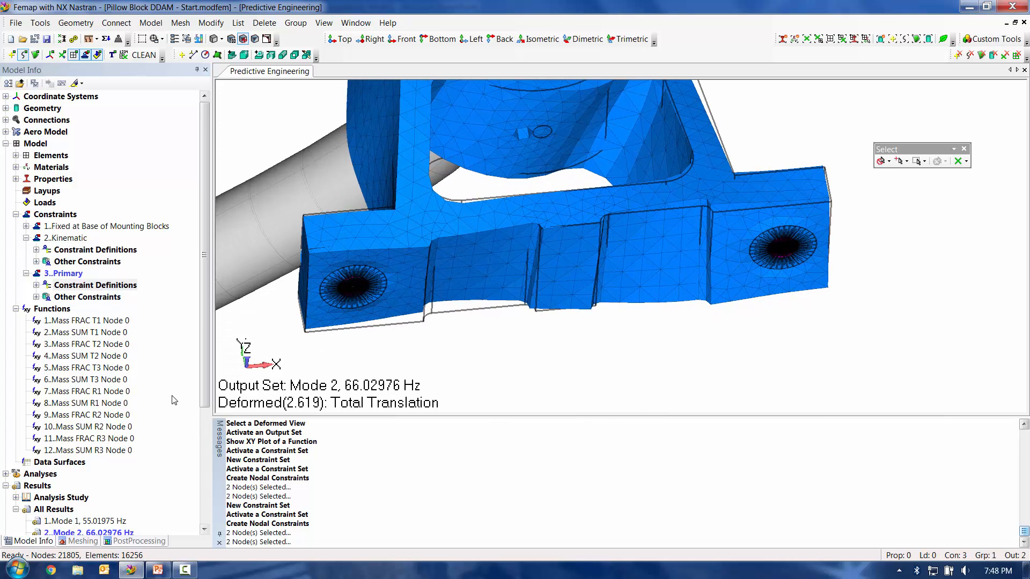
Step: Create a new analysis set titled DDAM using NX Nastran and the Normal Modes/Eigenvalue analysis type
click(96, 286)
scroll(83, 369, down, 4)
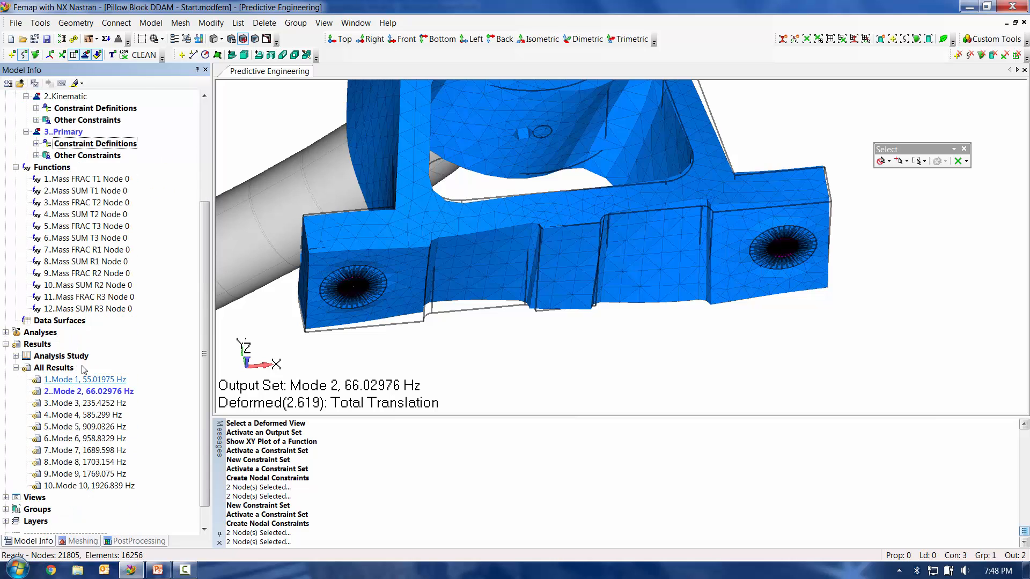
double_click(47, 335)
right_click(75, 345)
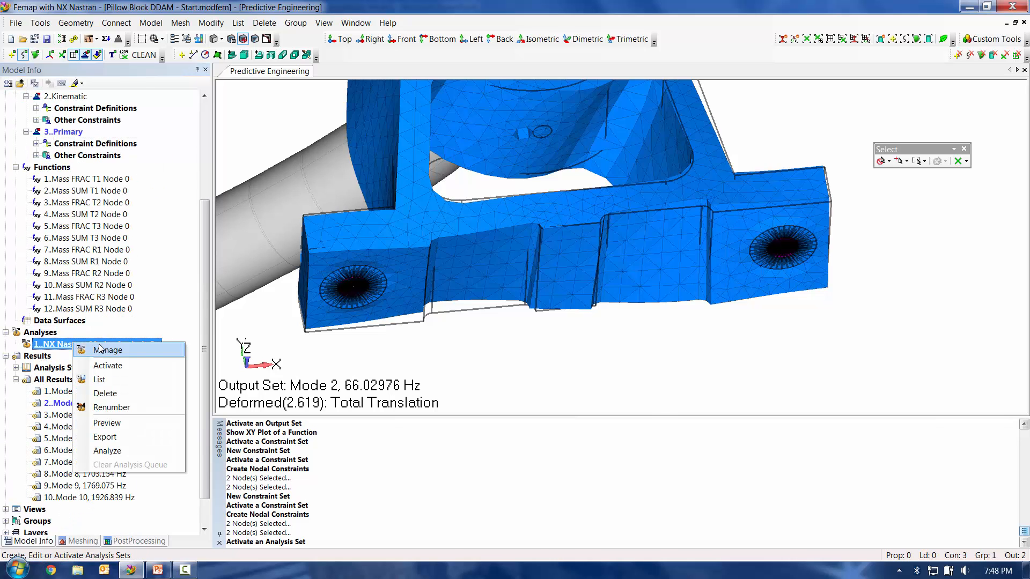
click(100, 348)
click(634, 384)
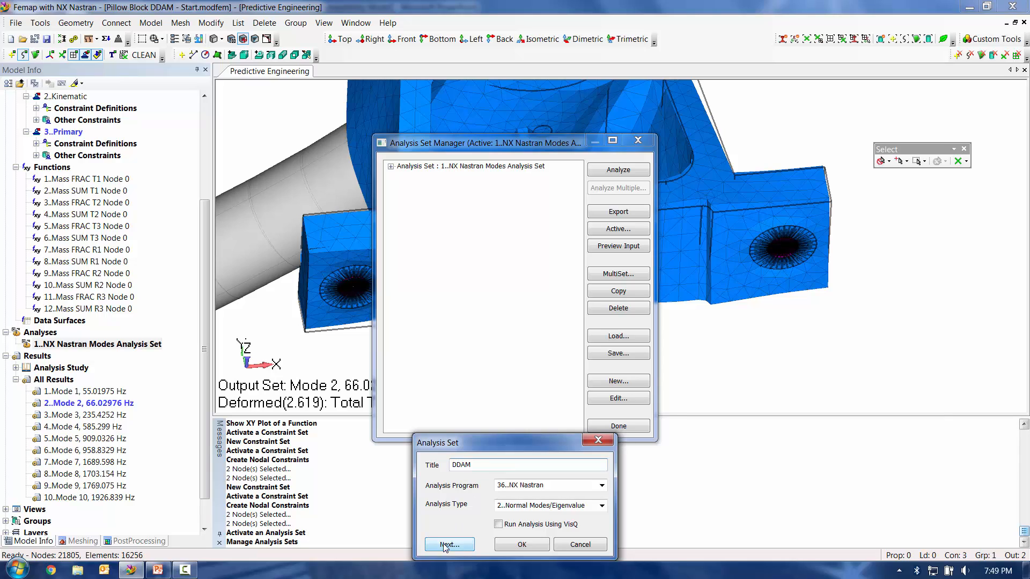
Step: In the DDAM set's boundary conditions, keep Primary as the constraint set and assign Kinematic as the Kinematic (SUPORT) set
click(445, 545)
click(445, 545)
click(445, 545)
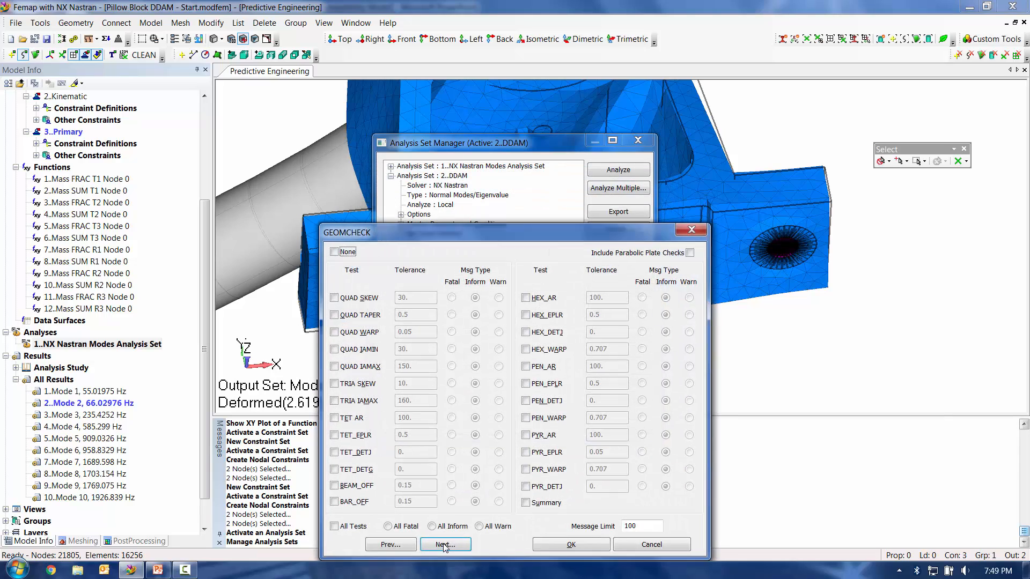
click(444, 545)
click(447, 553)
click(448, 555)
click(444, 547)
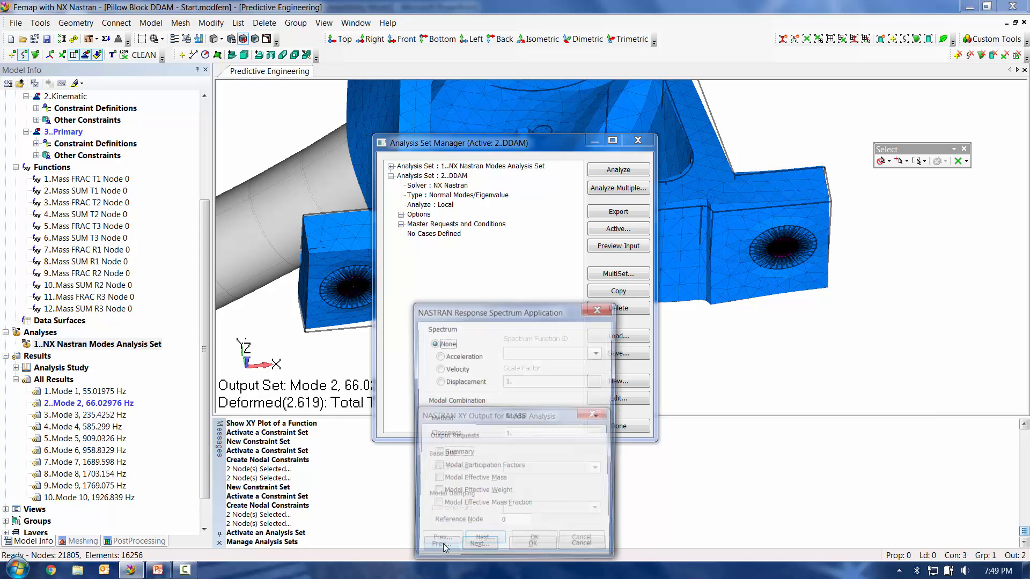
click(443, 546)
click(443, 546)
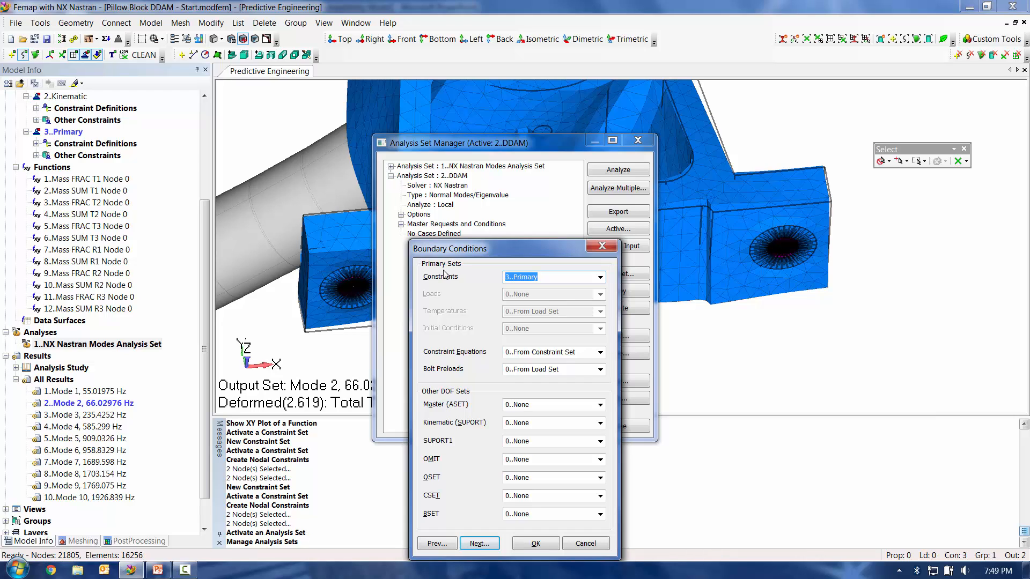
double_click(573, 425)
scroll(573, 425, down, 1)
scroll(572, 425, down, 1)
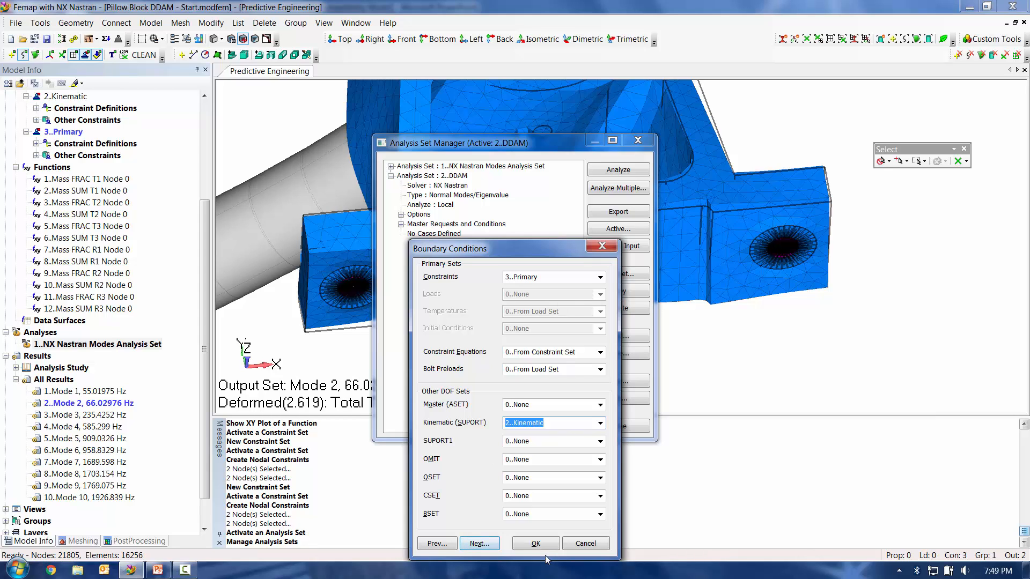
Step: Add Stress, Force, Equation Force and Force Balance to the DDAM set's Nastran output requests
click(479, 544)
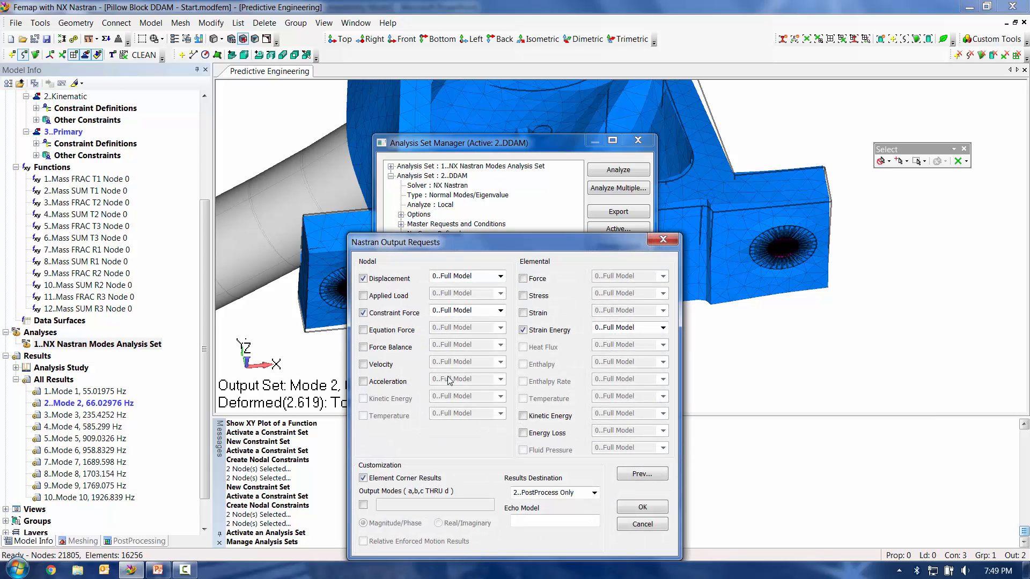
click(524, 296)
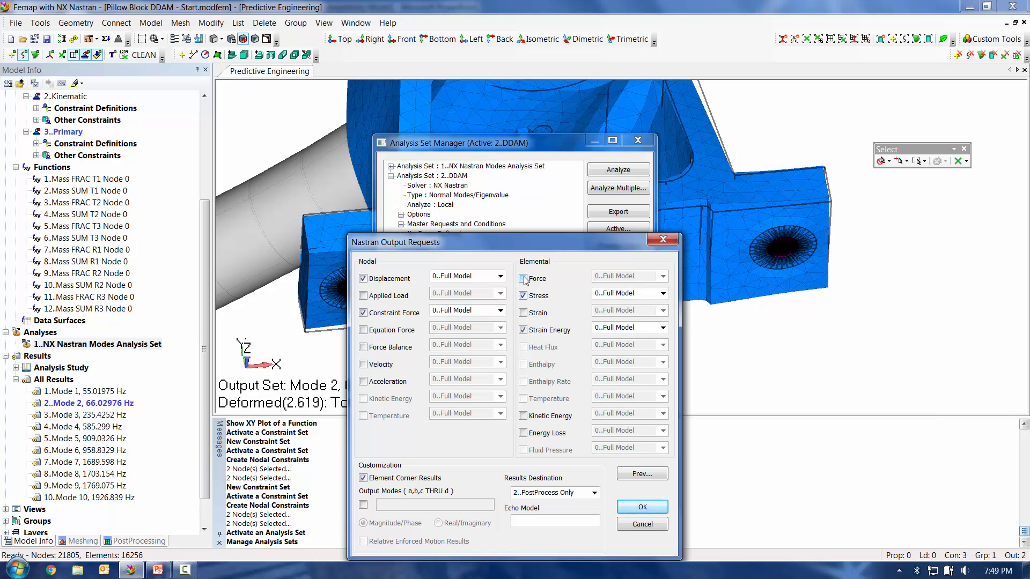
click(523, 279)
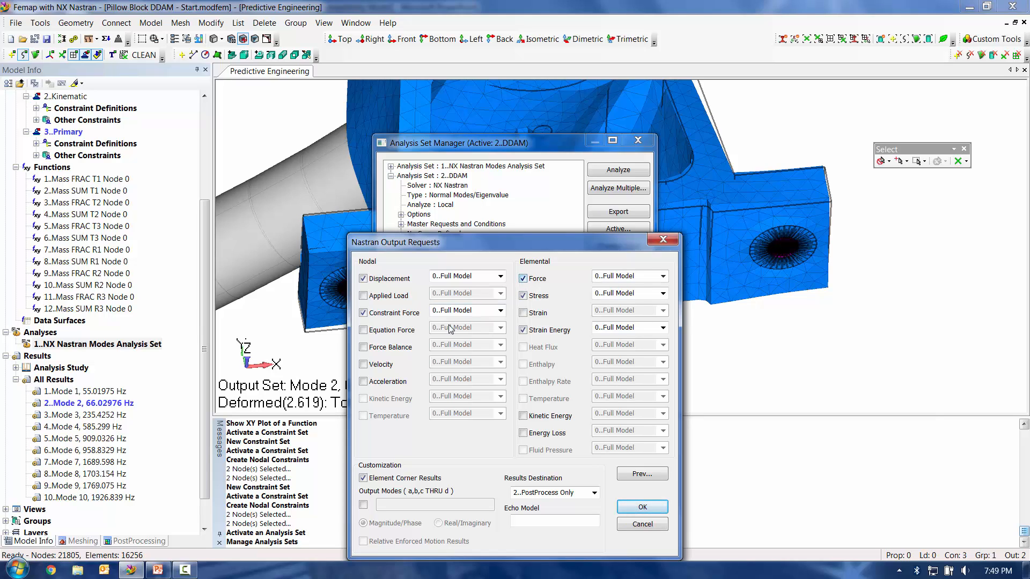
click(374, 331)
click(365, 347)
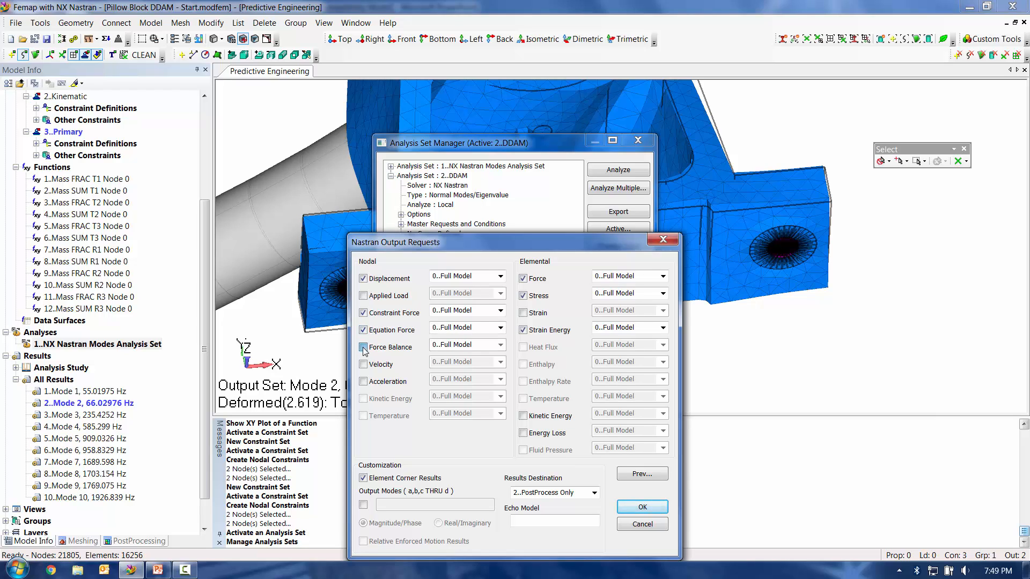
click(642, 507)
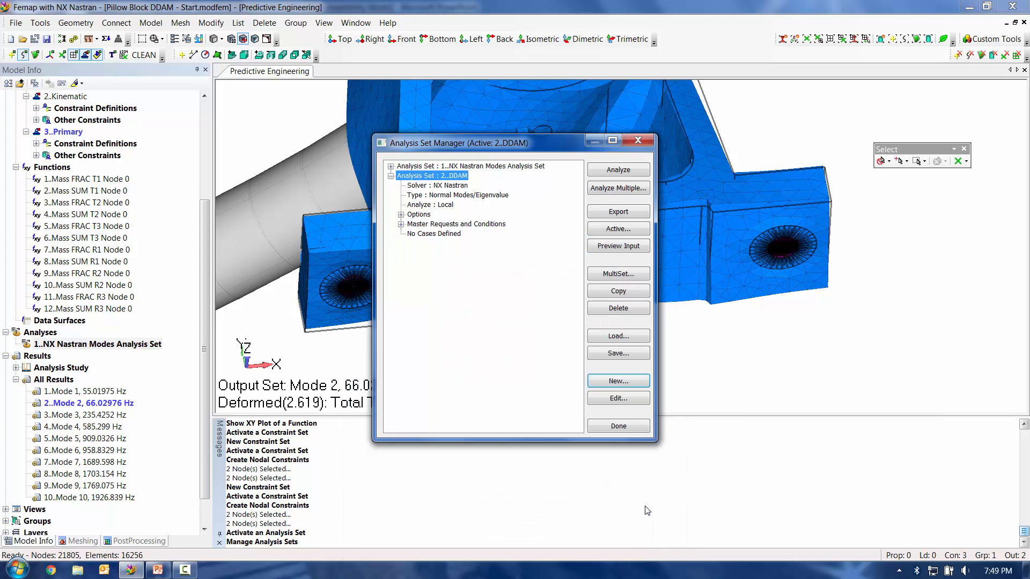
Step: Edit the undefined DDAM options of the new analysis set and enable DDAM analysis
click(401, 215)
click(412, 272)
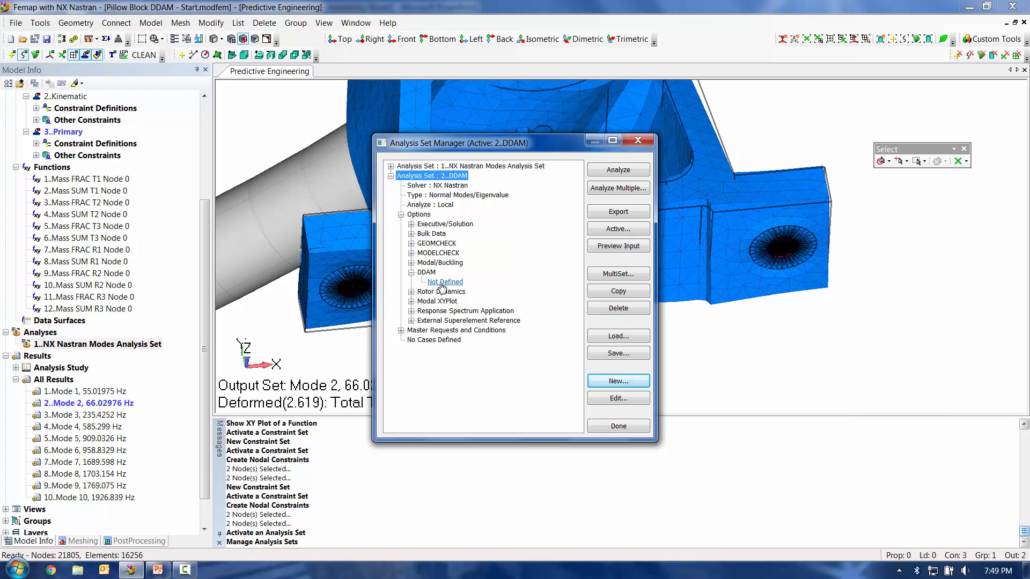
click(441, 283)
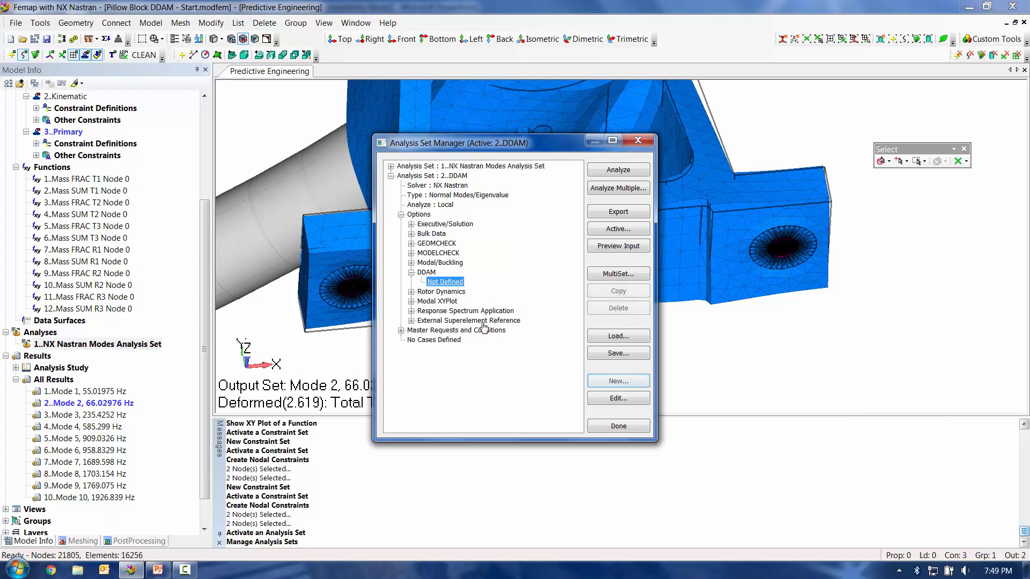
click(611, 400)
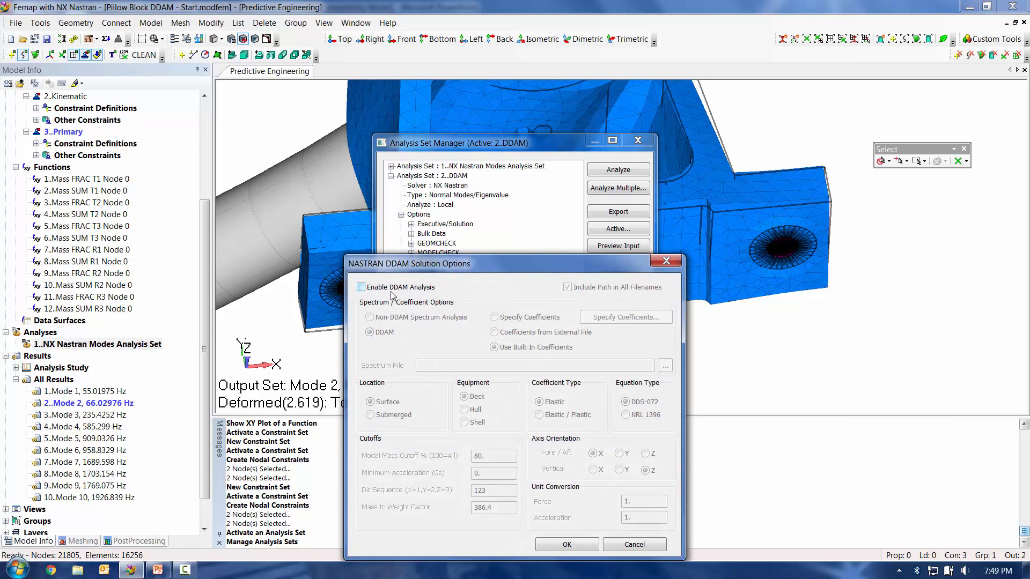
click(361, 288)
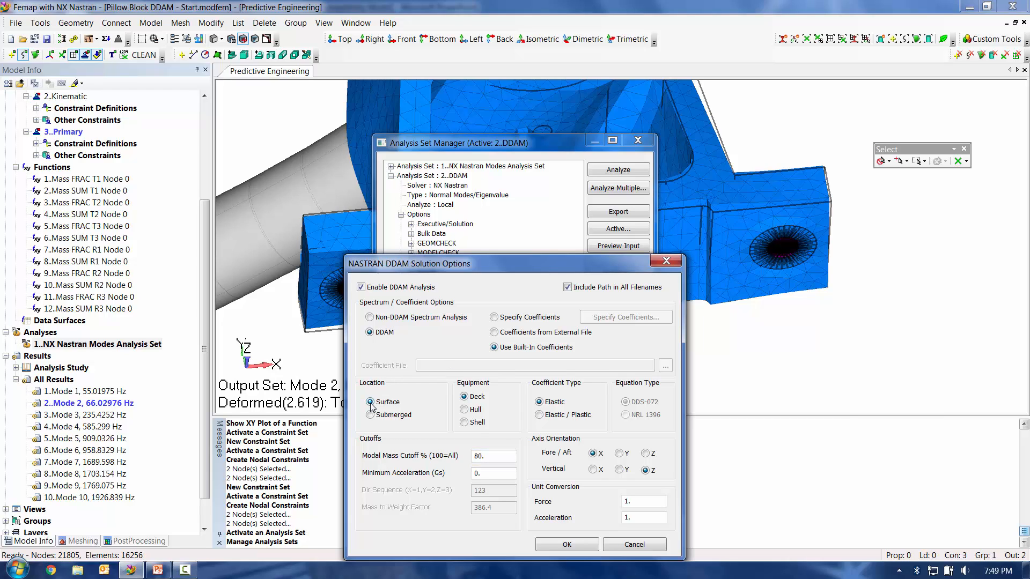
Step: Set the DDAM equipment to Deck, the vertical axis to Y and the minimum acceleration cutoff, and close the analysis set manager
click(464, 396)
click(619, 471)
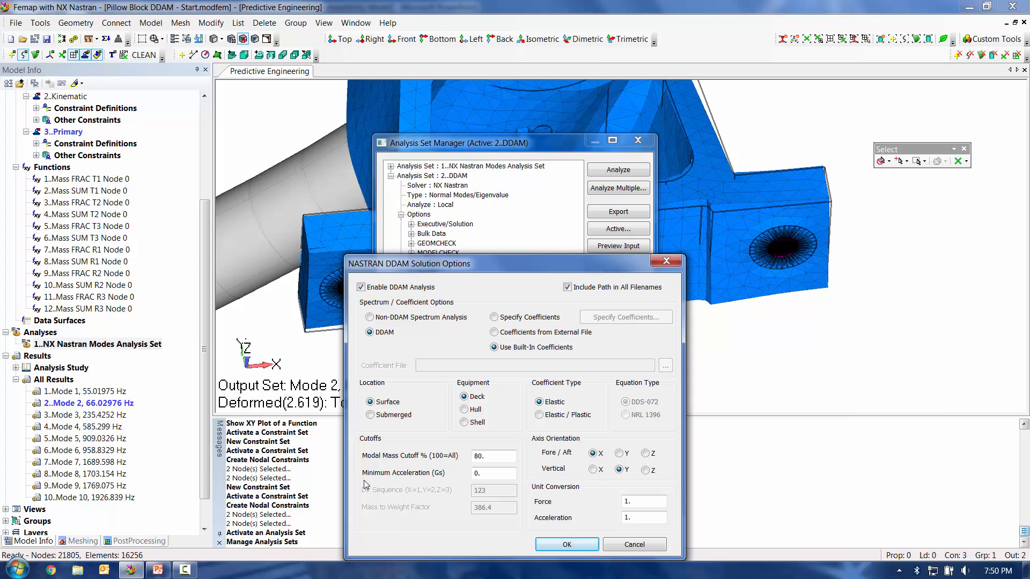
click(502, 475)
click(575, 547)
click(615, 428)
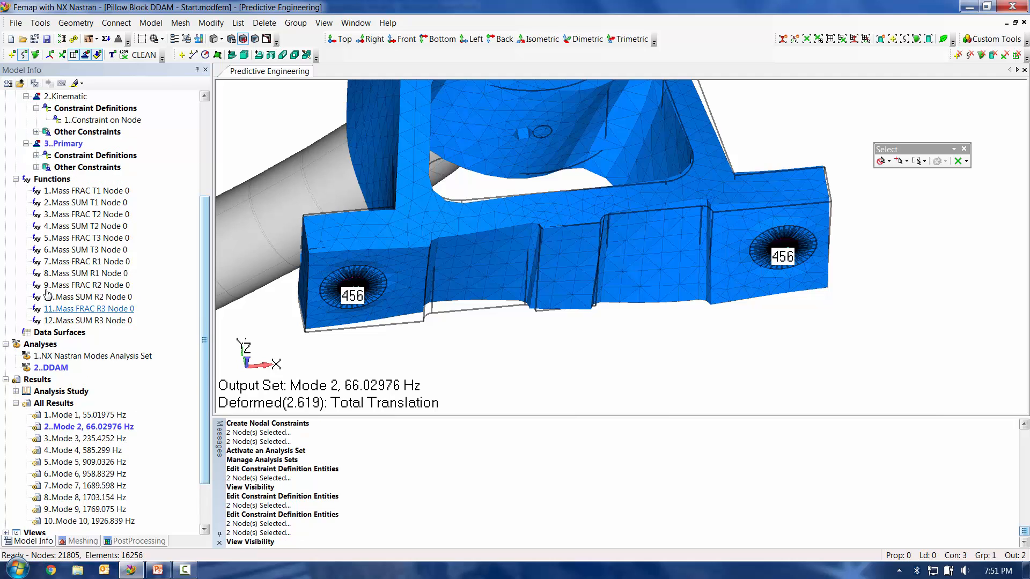
Step: Run the DDAM analysis set
right_click(51, 368)
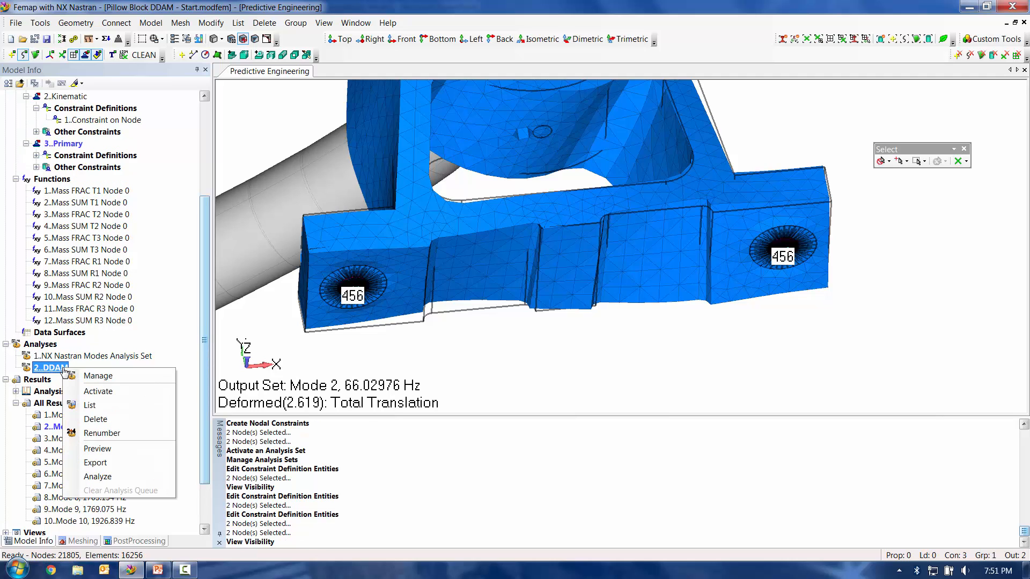
click(151, 476)
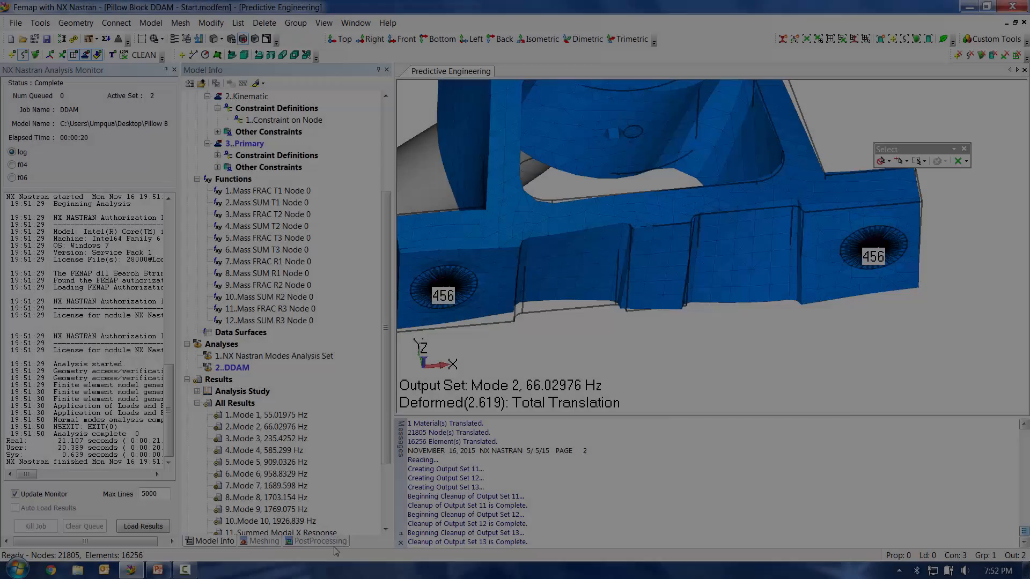
Step: Display a deformed contour plot of the Summed Modal X Response output set
click(334, 543)
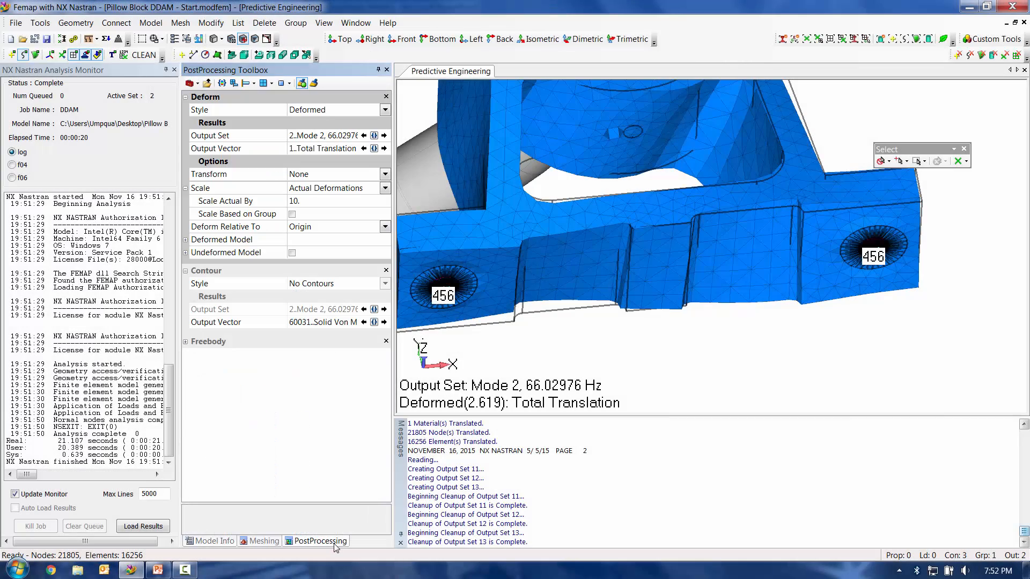
click(254, 83)
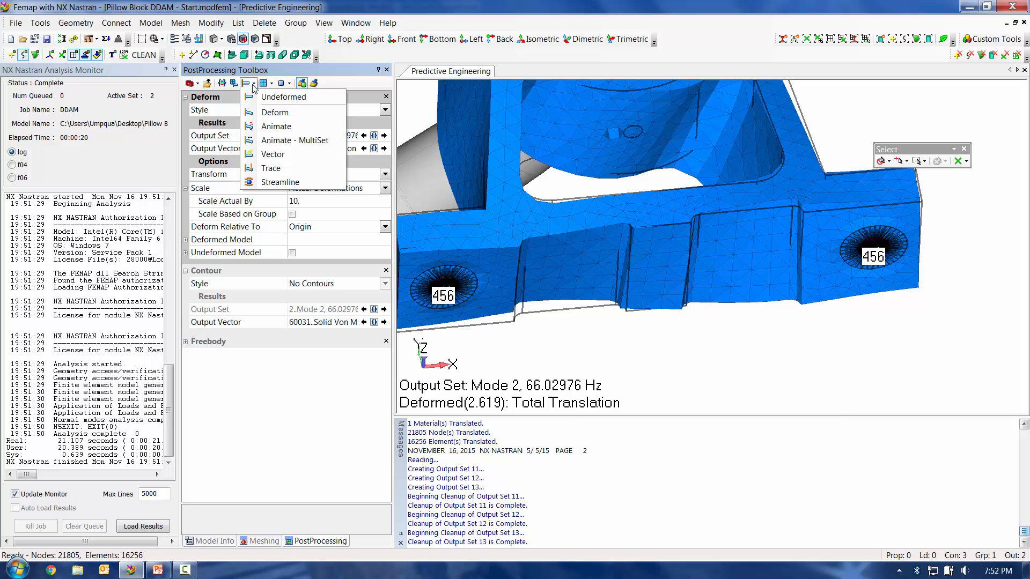
click(259, 111)
click(270, 86)
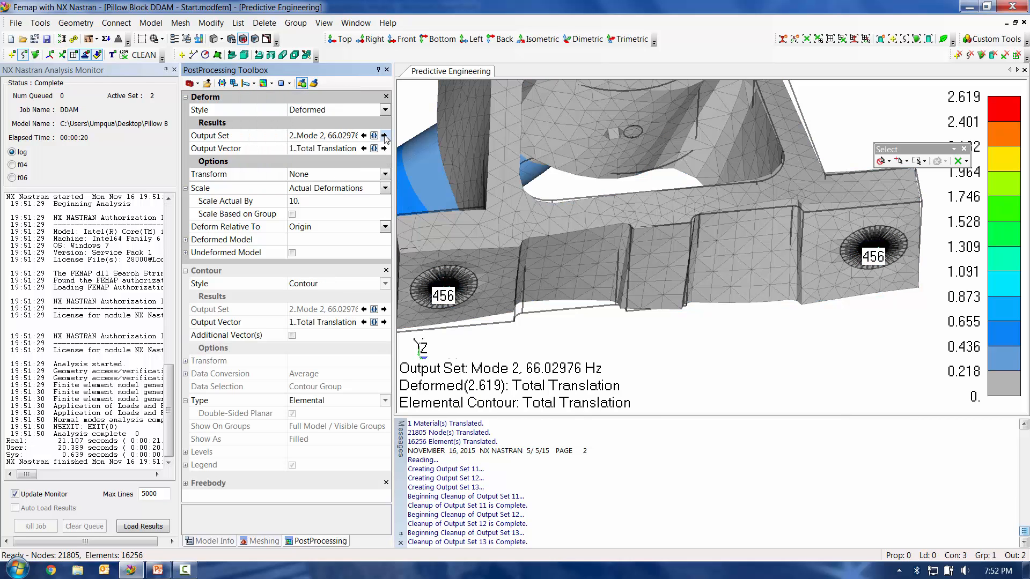
click(374, 135)
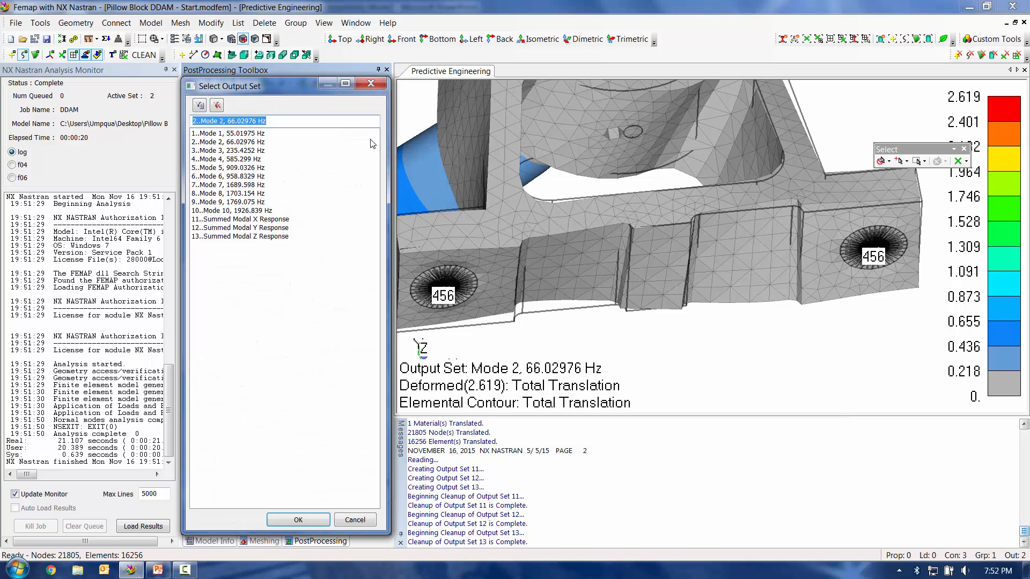
click(261, 220)
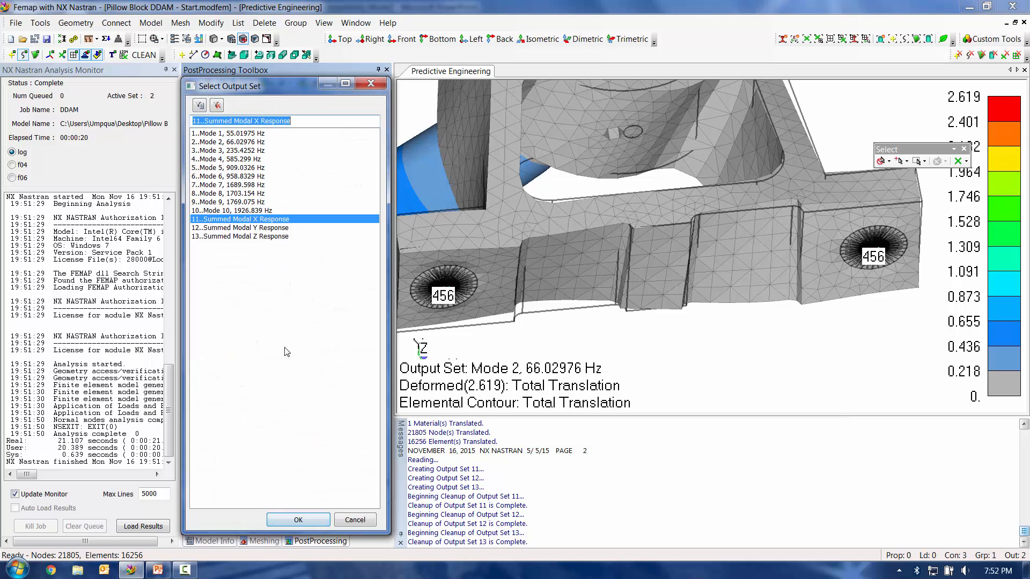
click(307, 523)
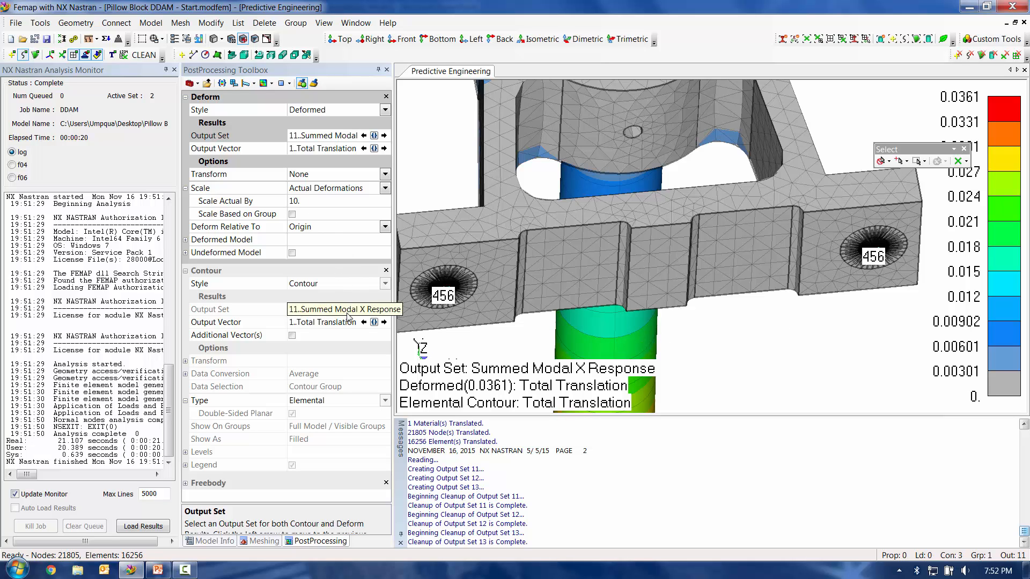
Step: Contour the Solid Von Mises Stress for the X response and orient the model to show the whole pillow block
click(374, 322)
drag(376, 321, 375, 442)
click(250, 503)
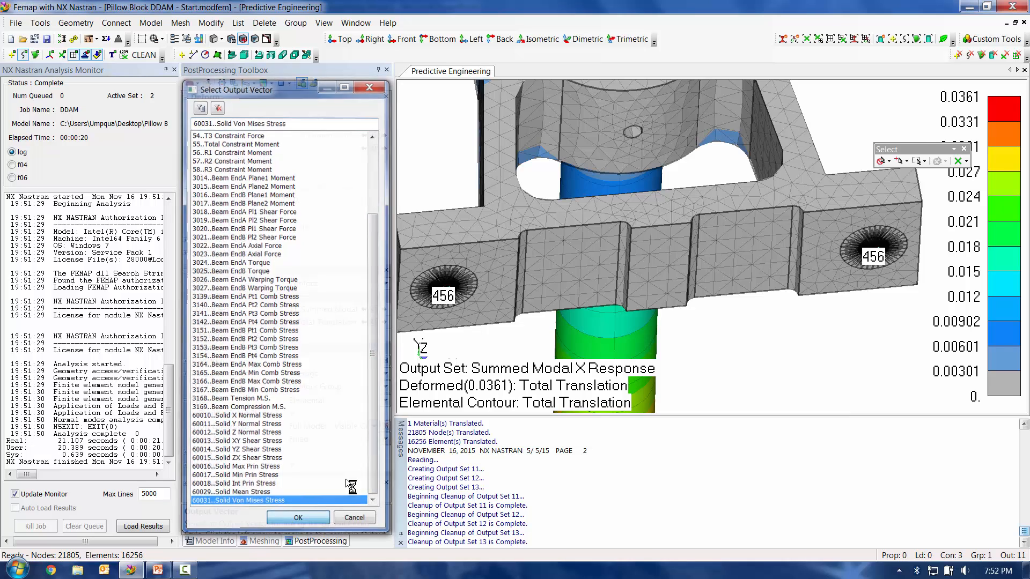
click(298, 520)
middle_drag(612, 221, 561, 321)
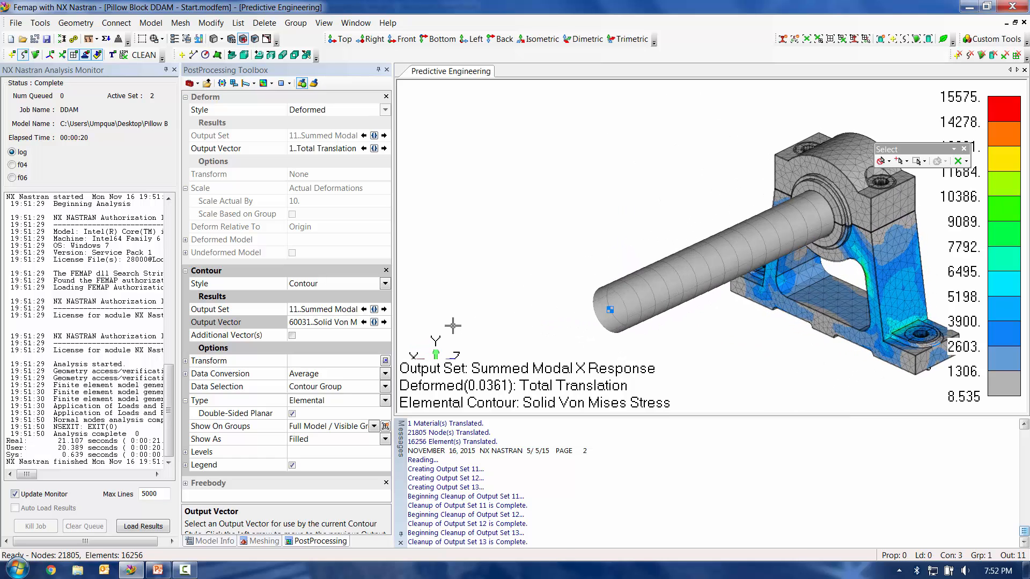
Step: Compare the von Mises stress in the Summed Modal Y and Z Responses, returning to Y to inspect the mounting holes underneath
click(383, 310)
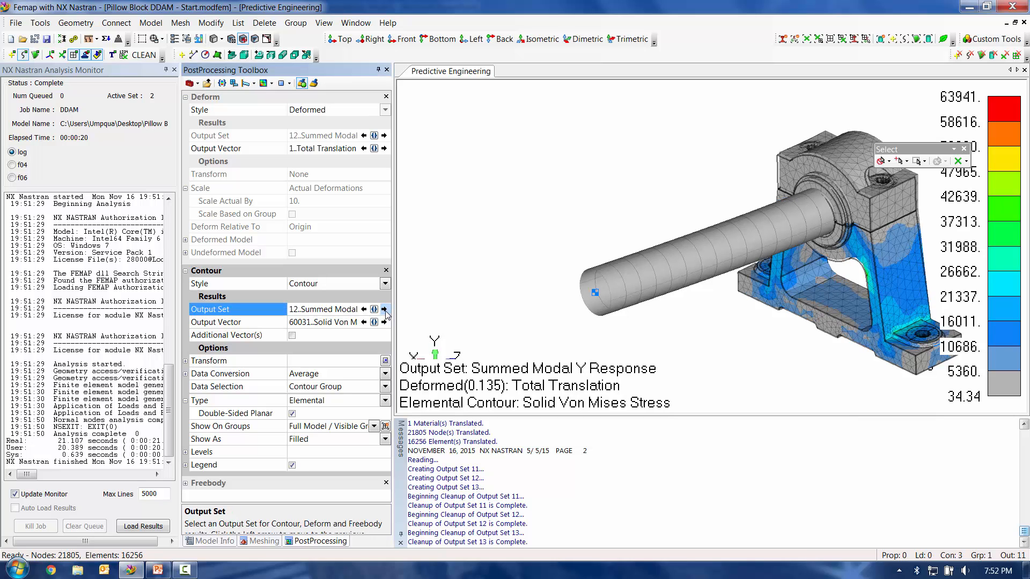
click(383, 310)
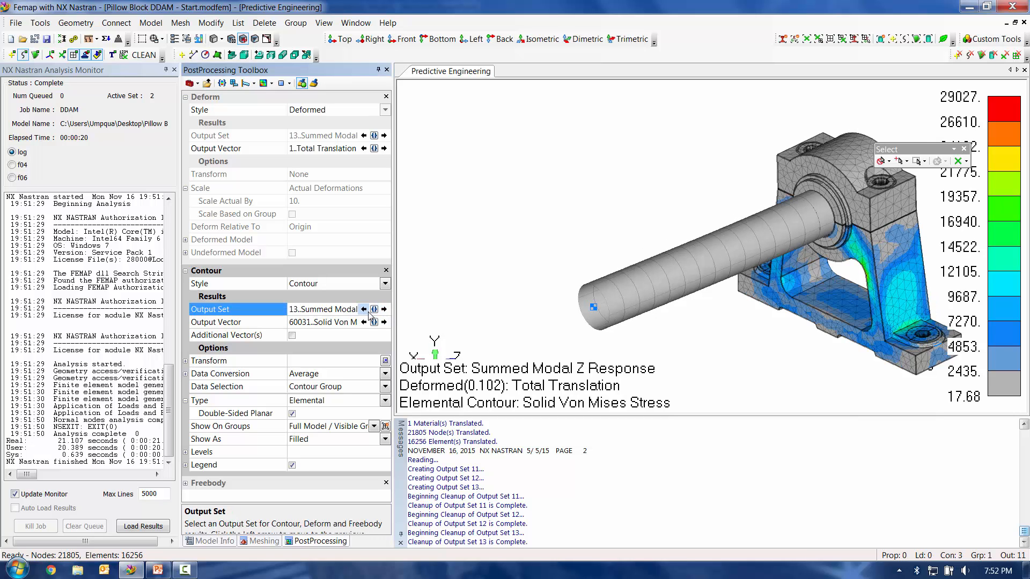
click(363, 310)
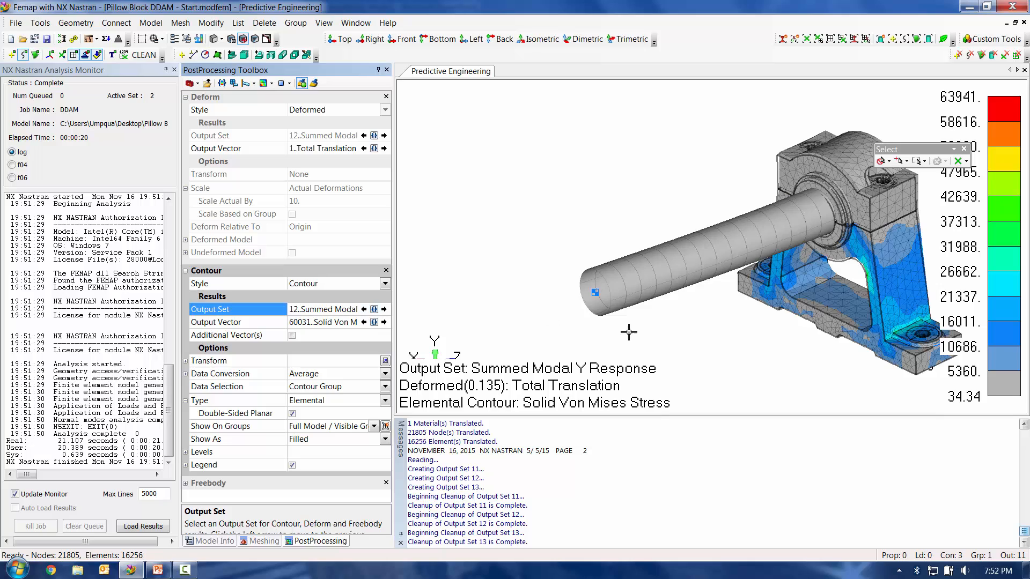
middle_drag(629, 332, 496, 207)
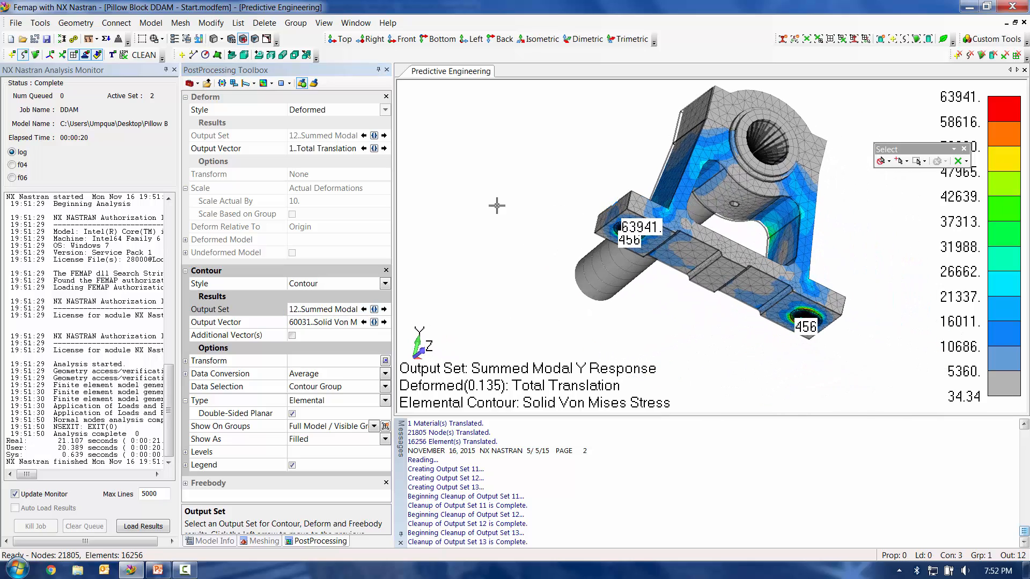